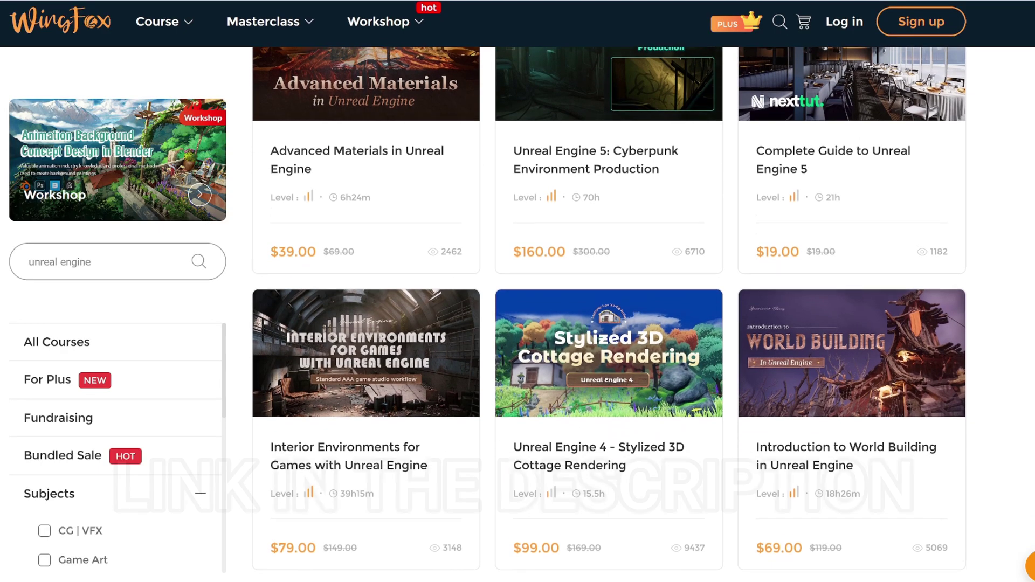
# - Browse to ThirdPerson > Input > Actions to list the six IA_ input actions
pyautogui.scroll(-5, 609, 312)
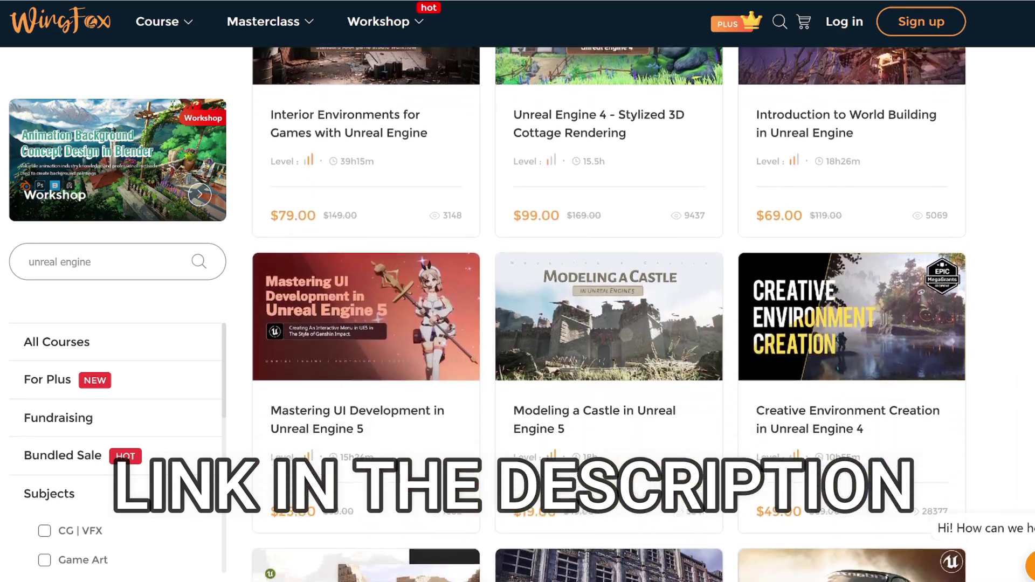
pyautogui.scroll(-5, 609, 312)
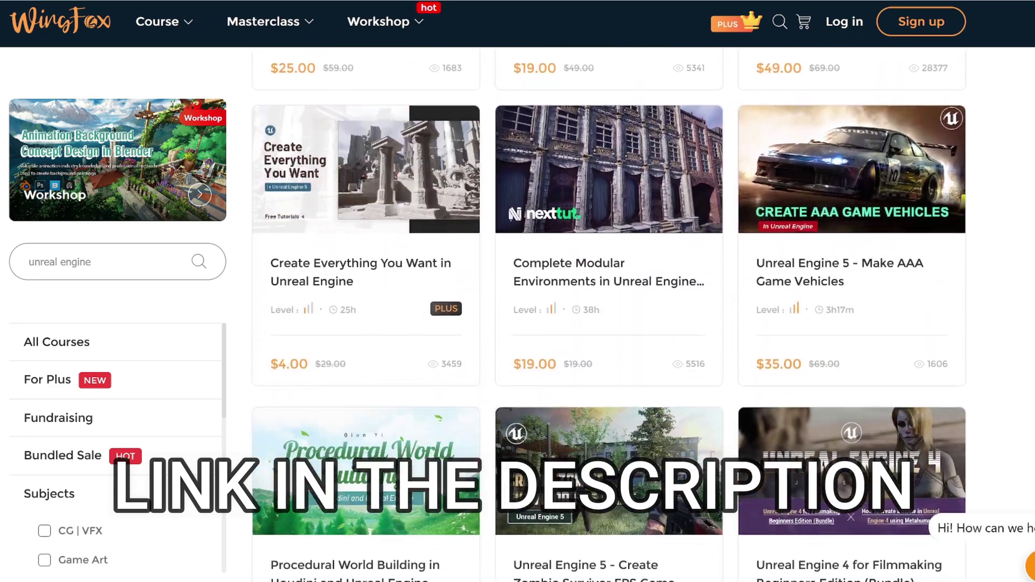
pyautogui.scroll(-2, 609, 312)
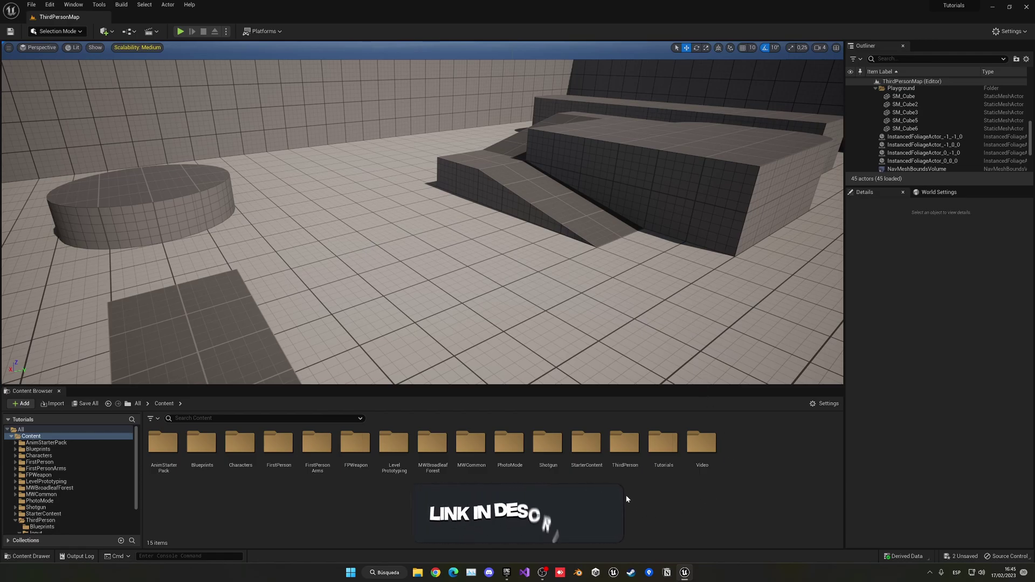
pyautogui.doubleClick(624, 447)
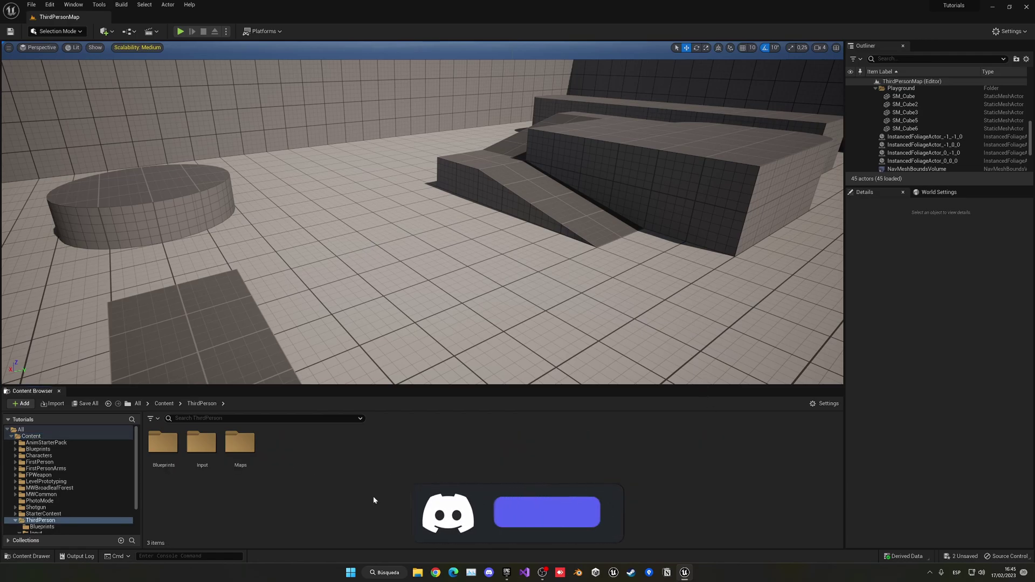
pyautogui.doubleClick(202, 442)
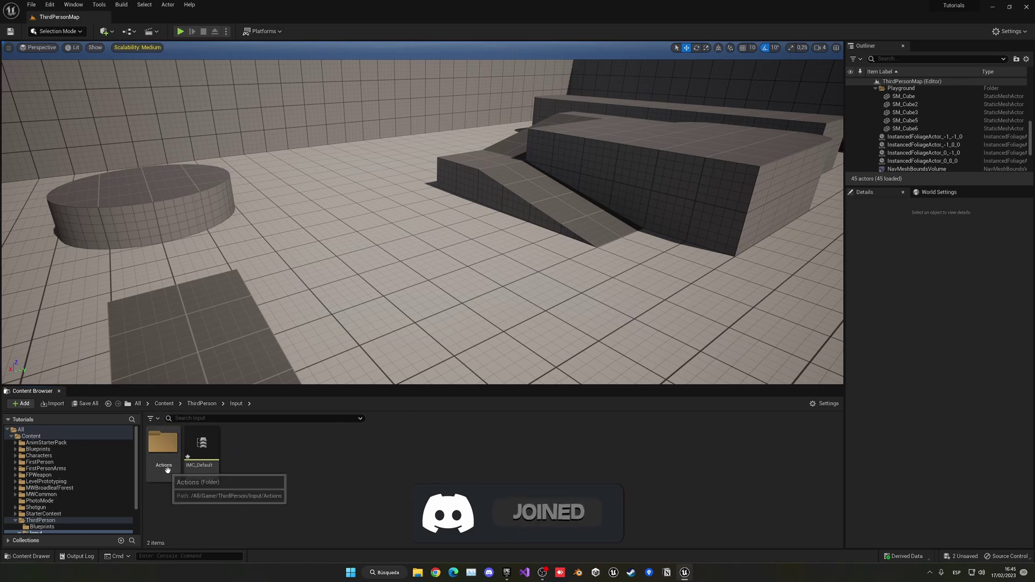
pyautogui.doubleClick(163, 443)
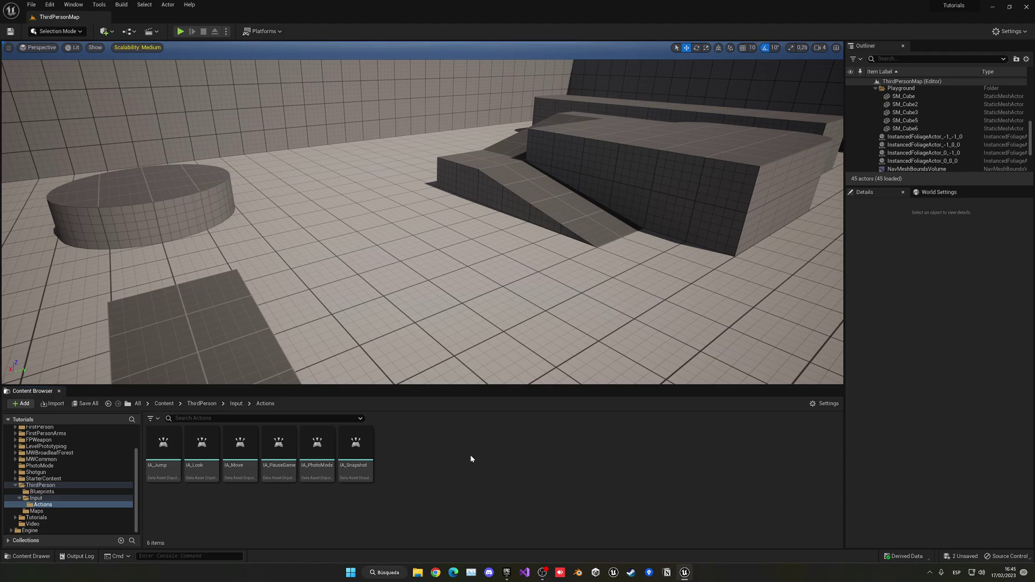
# - Create an Input Action asset in the Actions folder named IA_Interact
pyautogui.rightClick(422, 454)
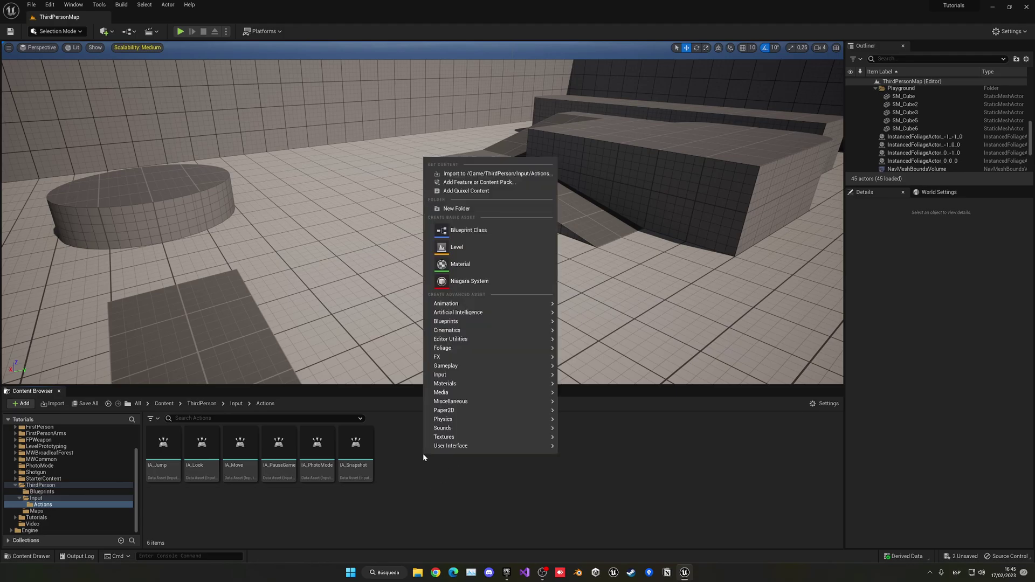
pyautogui.moveTo(485, 375)
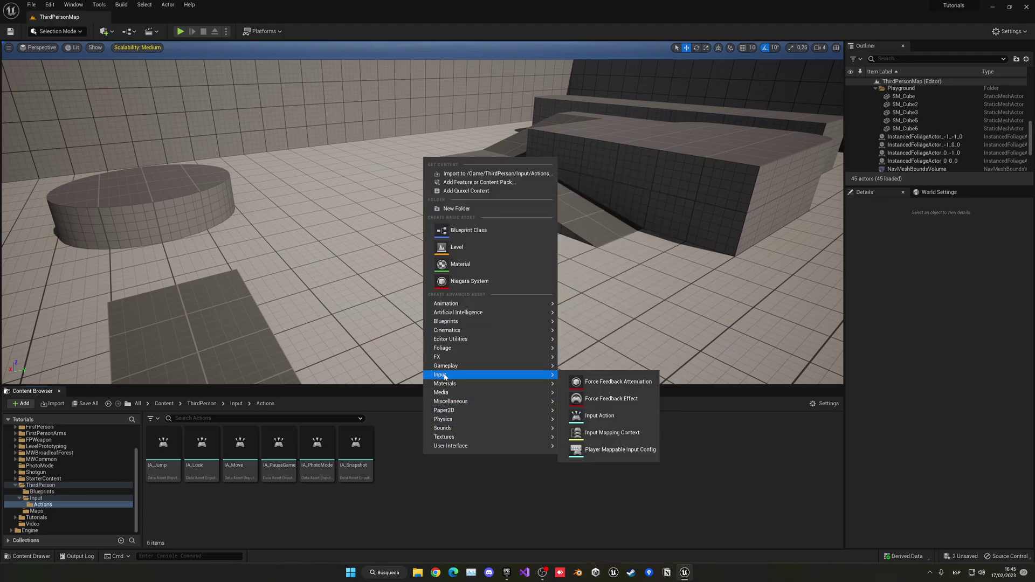
pyautogui.click(614, 415)
pyautogui.write('IA_')
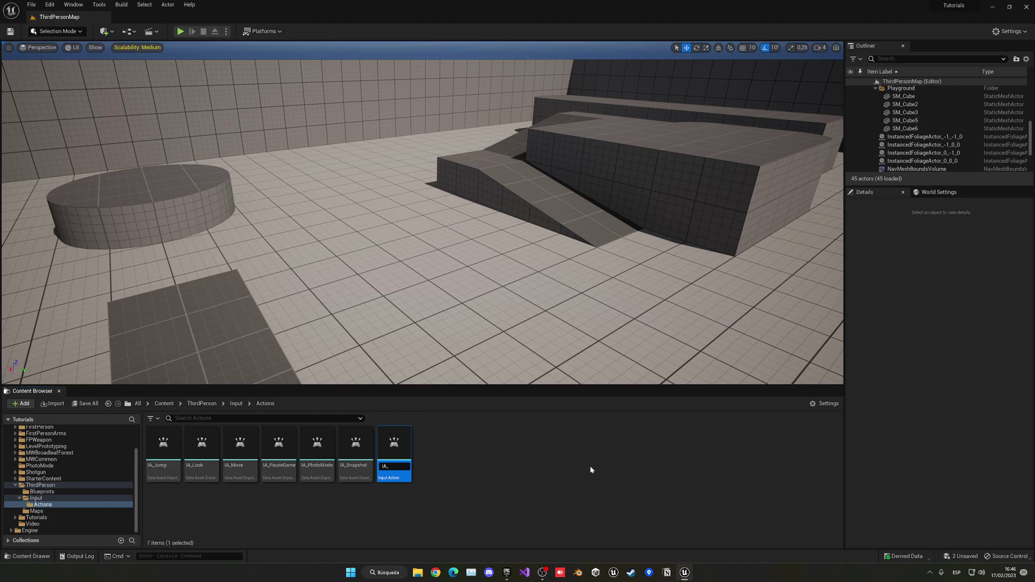
pyautogui.write('teract')
pyautogui.press('Return')
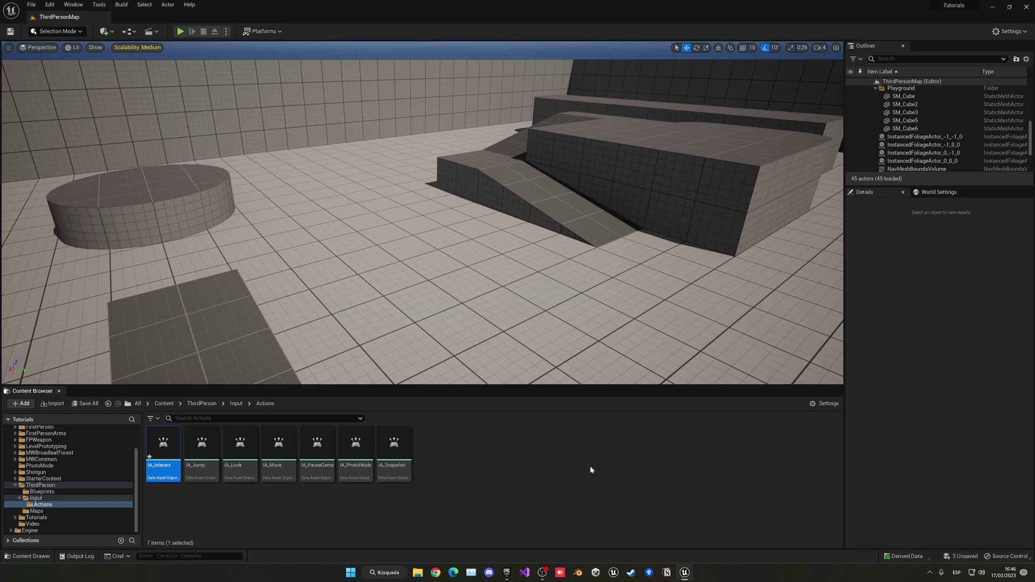
# - Open IA_Interact docked as a tab and keep its Value Type at Digital (bool)
pyautogui.doubleClick(163, 447)
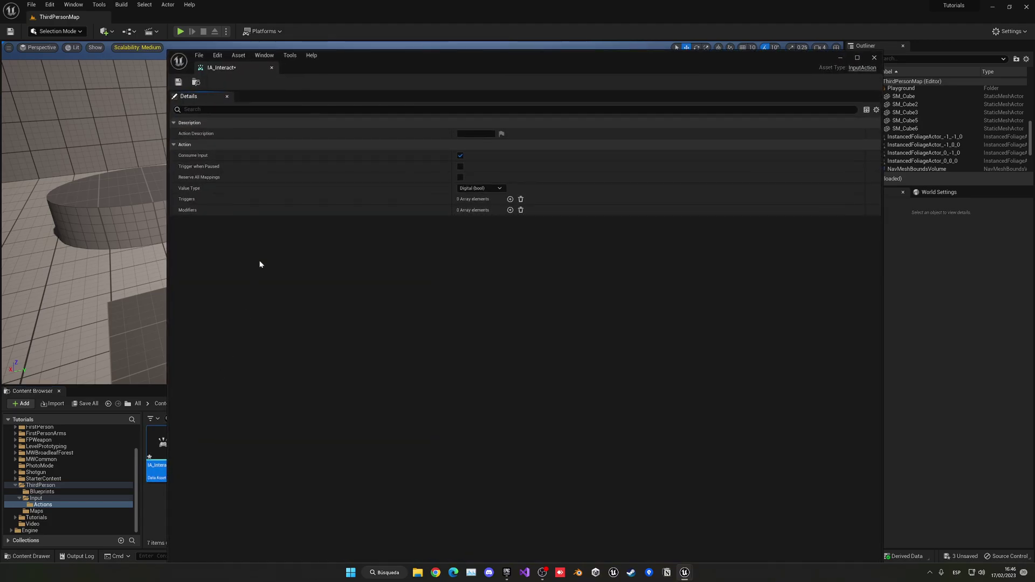
pyautogui.moveTo(221, 68); pyautogui.dragTo(237, 21)
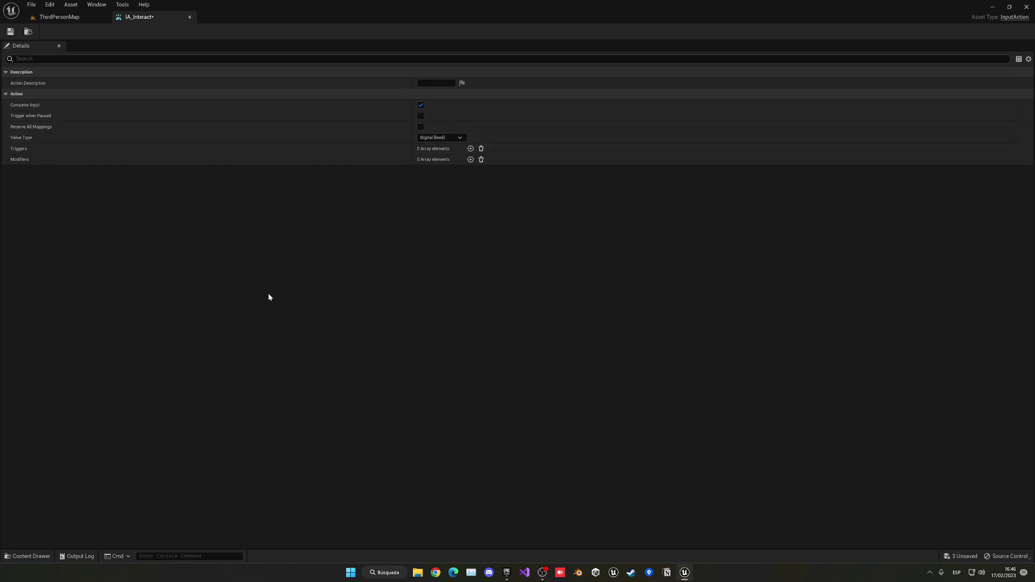
pyautogui.click(439, 137)
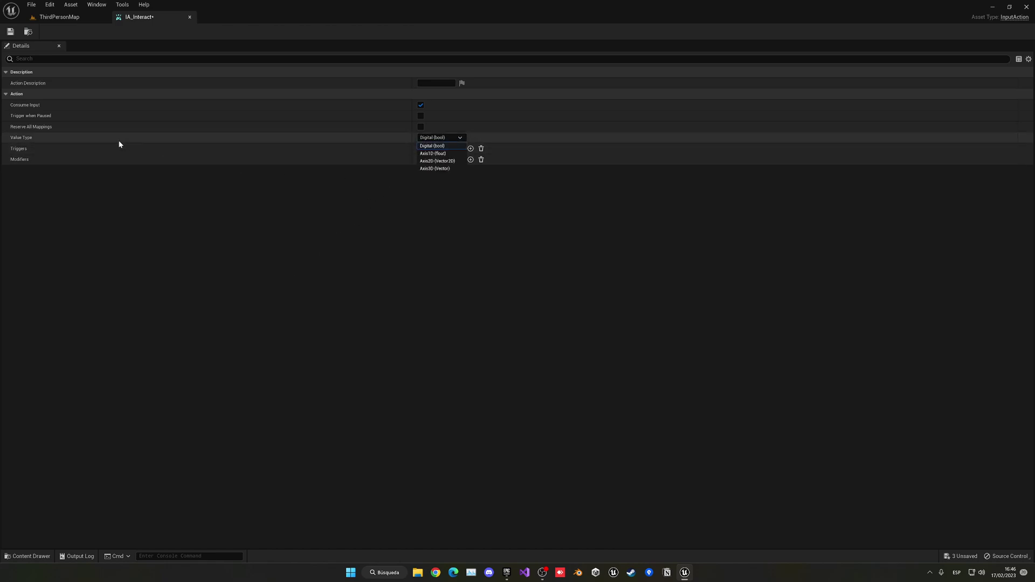
pyautogui.click(433, 145)
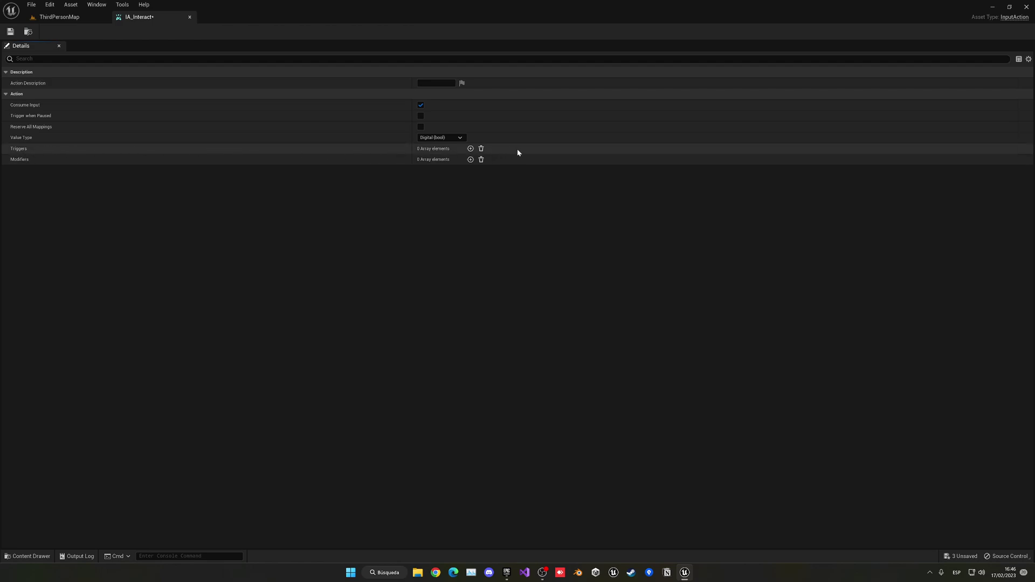
# - Add a Hold trigger (1.0 threshold) to IA_Interact, save it, and return to ThirdPersonMap
pyautogui.click(470, 149)
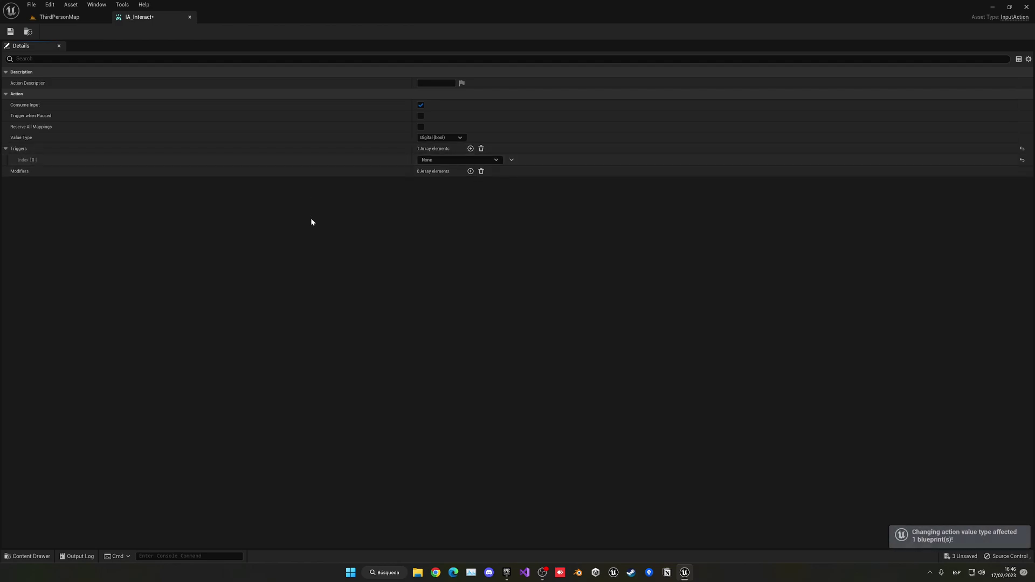
pyautogui.click(424, 160)
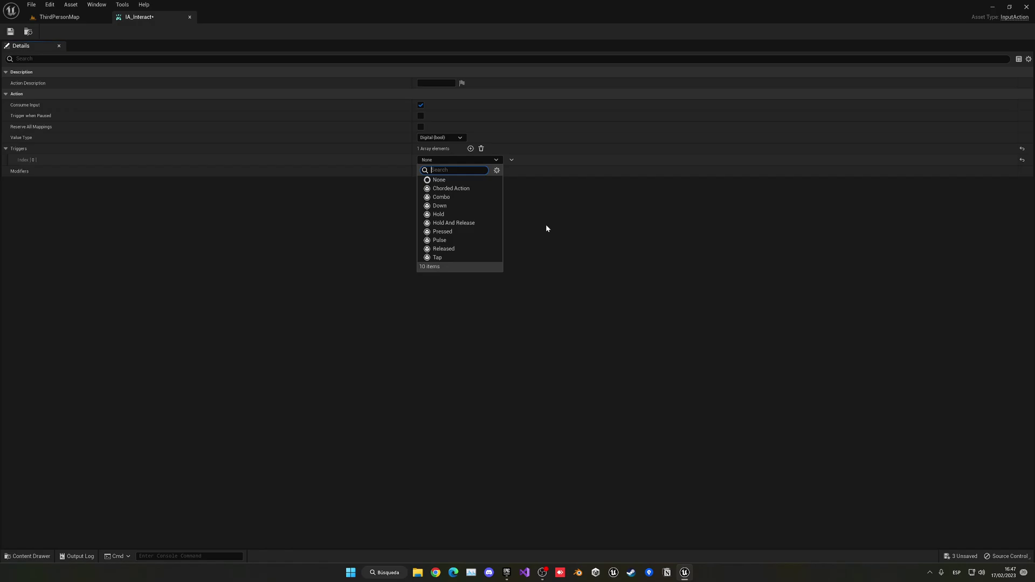
pyautogui.click(483, 216)
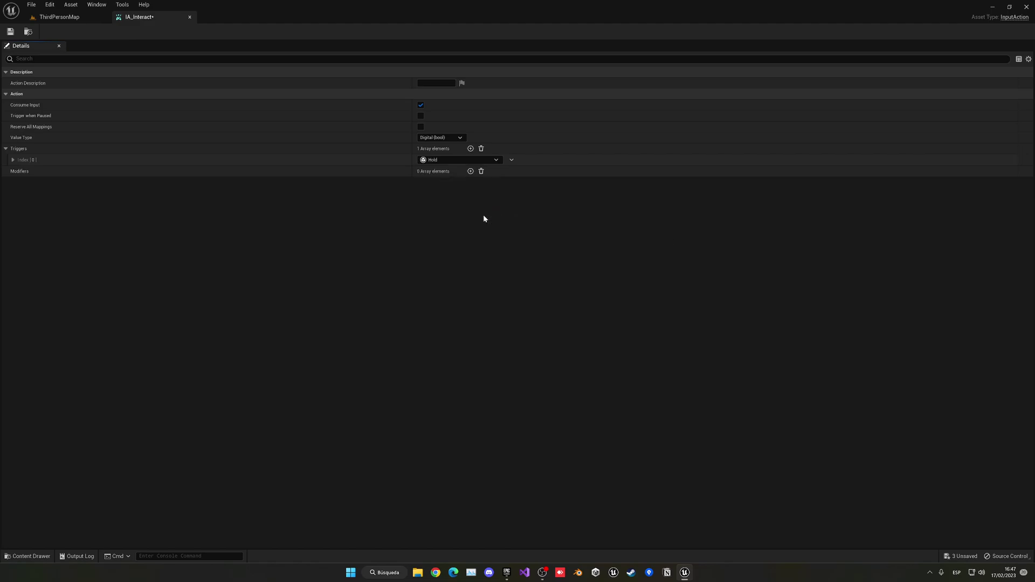
pyautogui.click(12, 160)
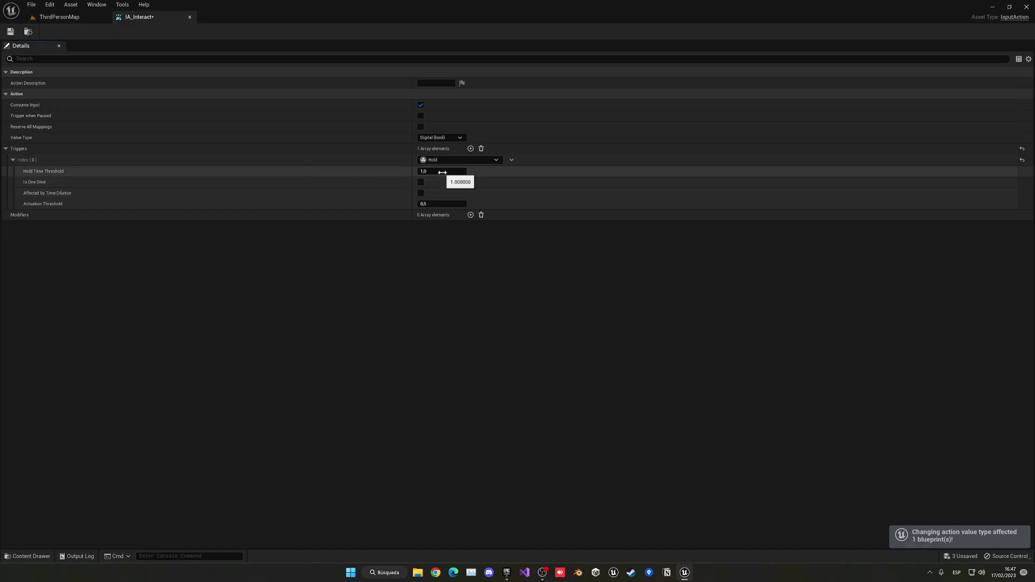
pyautogui.click(13, 160)
pyautogui.click(10, 31)
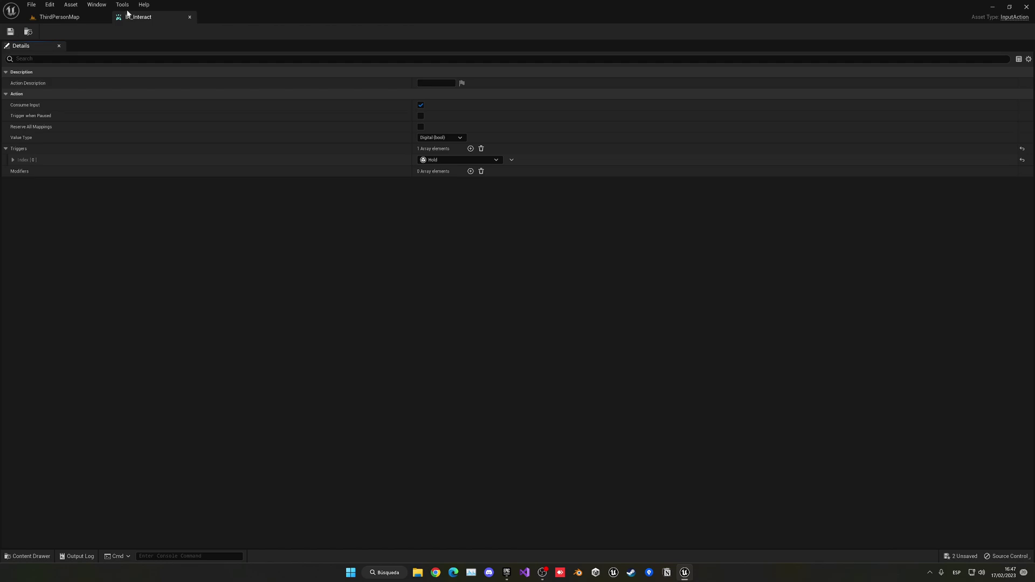
pyautogui.click(103, 18)
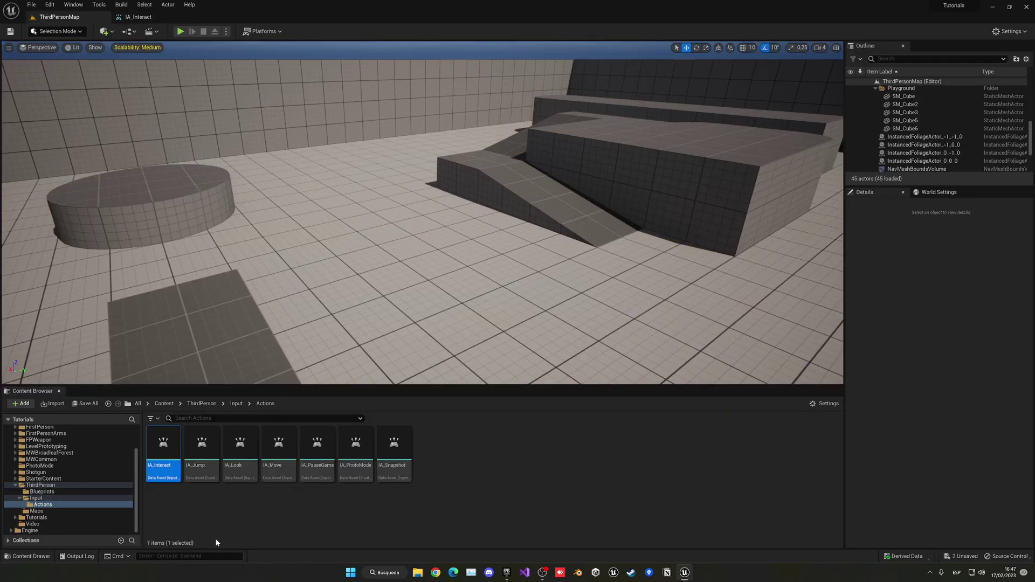
# - Open the IMC_Default input mapping context from the Input folder
pyautogui.click(236, 403)
pyautogui.doubleClick(201, 445)
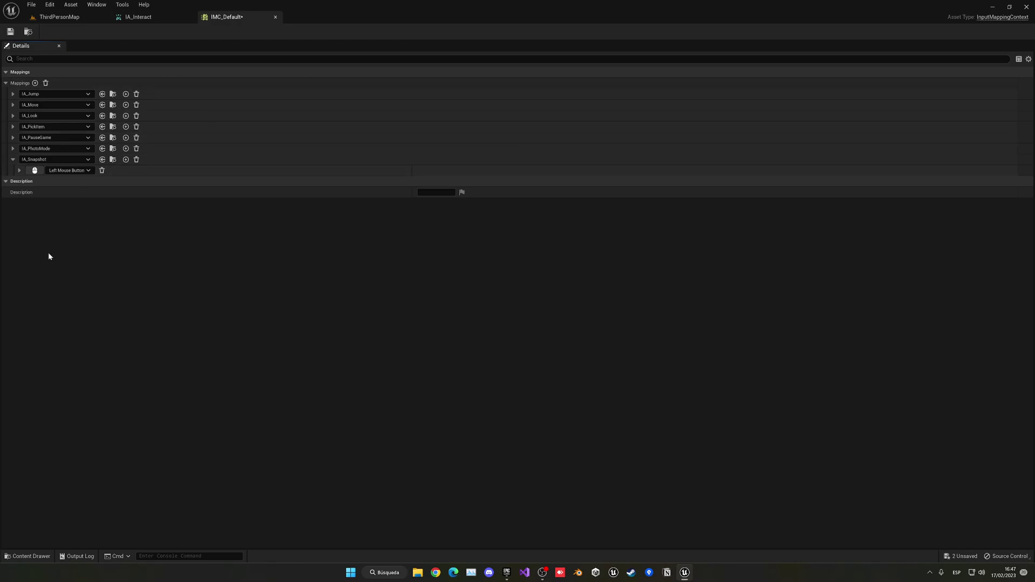
pyautogui.click(13, 159)
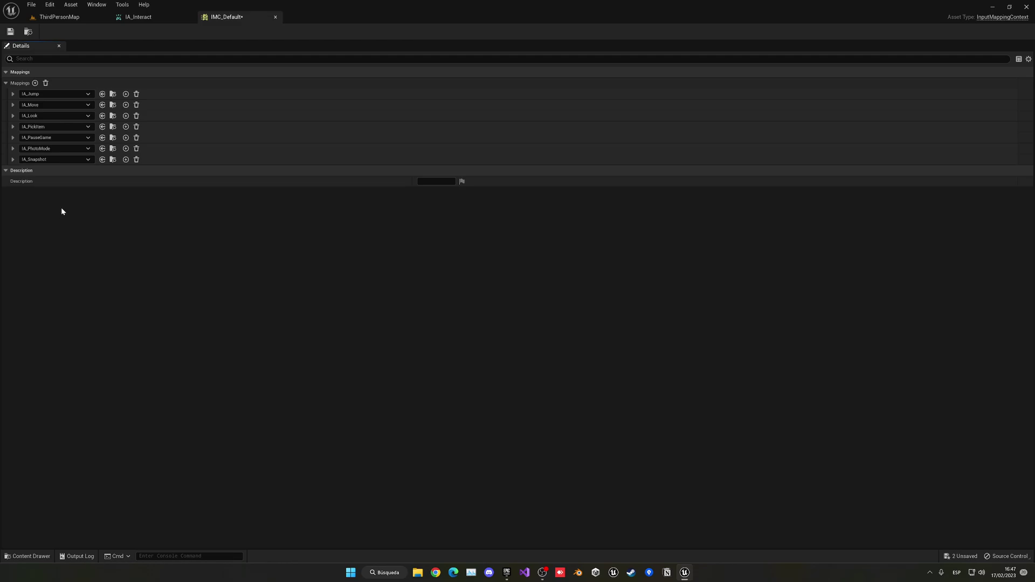
# - Add an IA_Interact mapping bound to the T key in IMC_Default
pyautogui.click(35, 82)
pyautogui.click(40, 170)
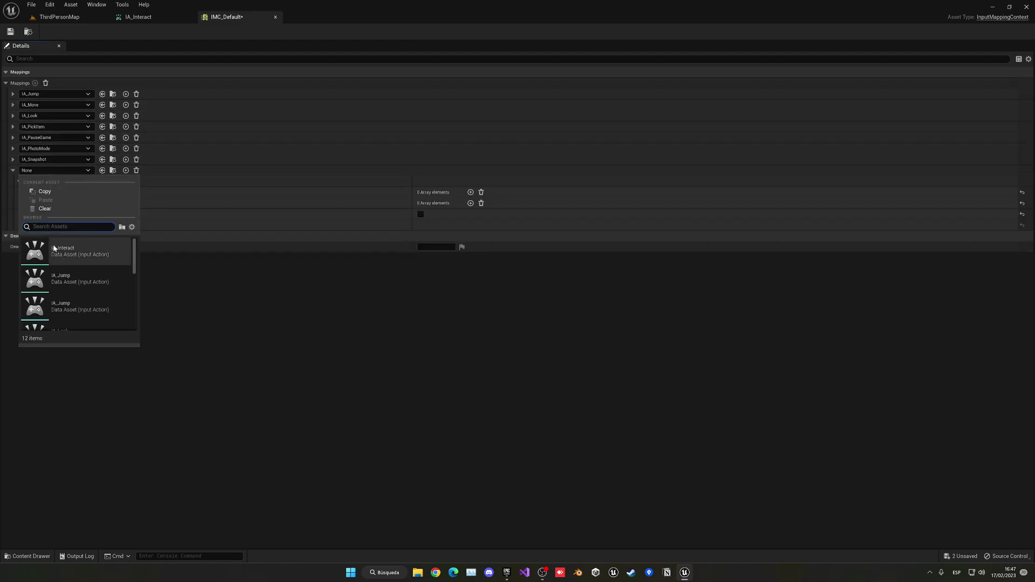
pyautogui.click(76, 252)
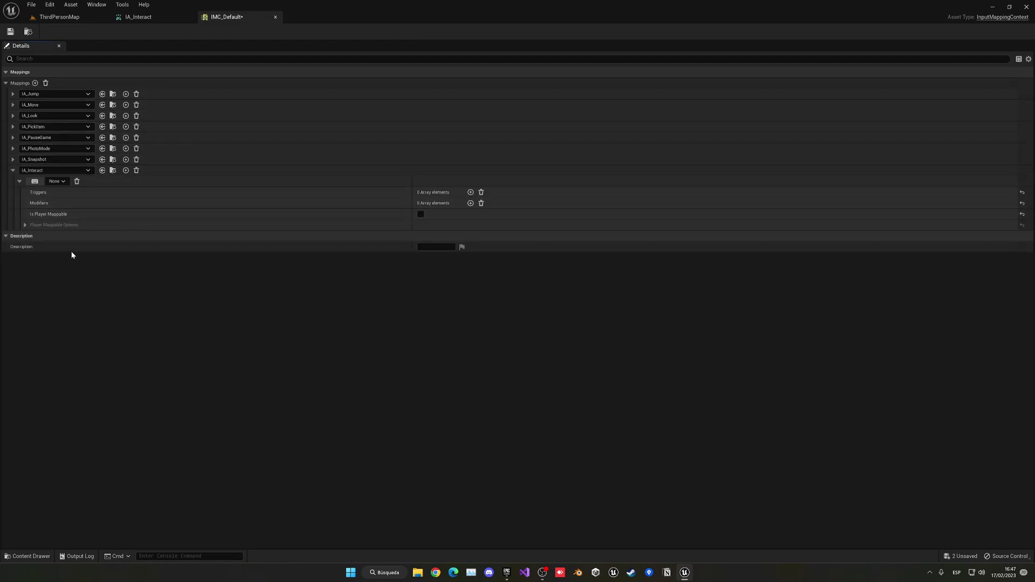
pyautogui.click(35, 181)
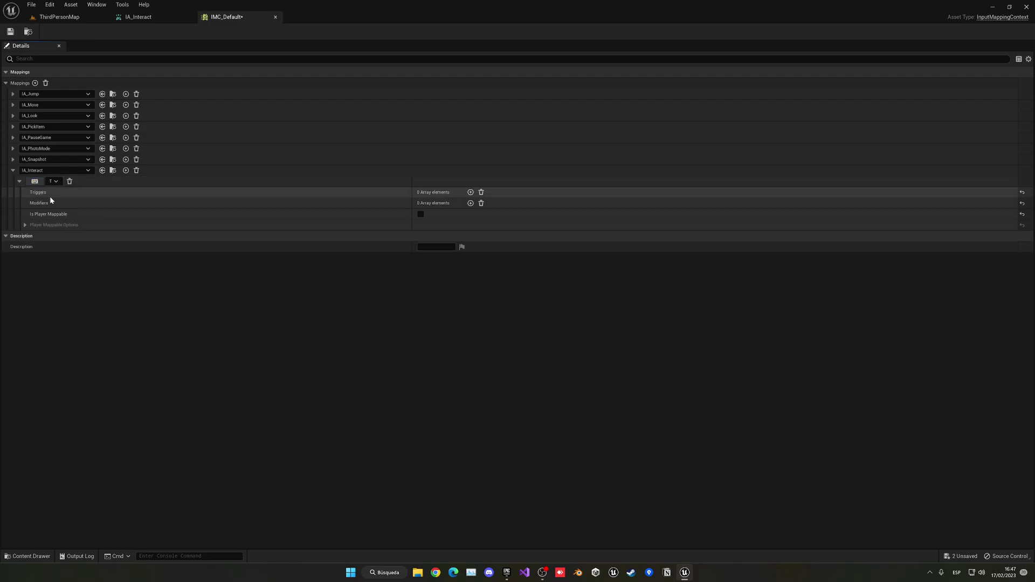
pyautogui.press('t')
pyautogui.click(54, 181)
pyautogui.click(31, 166)
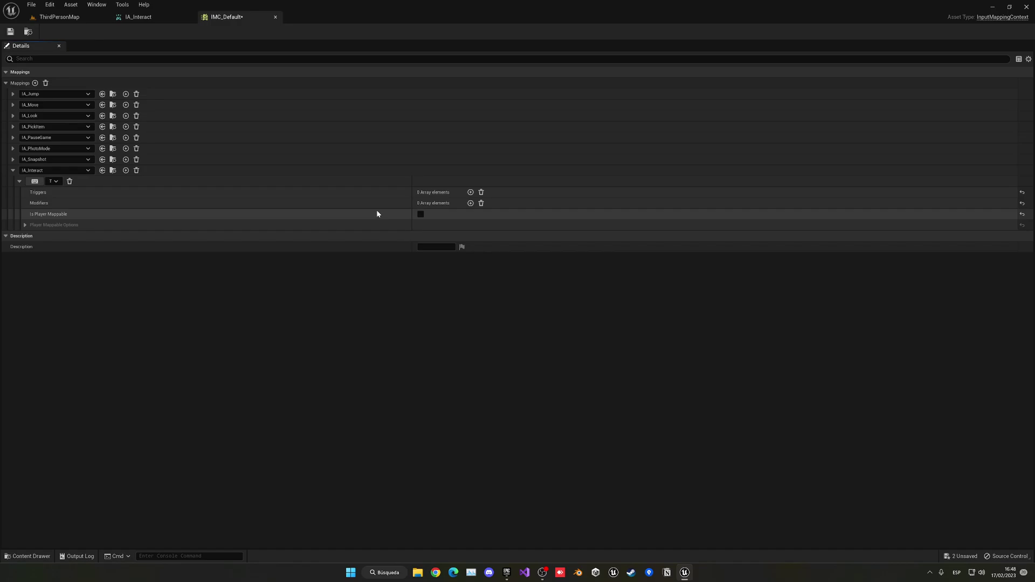
pyautogui.click(157, 16)
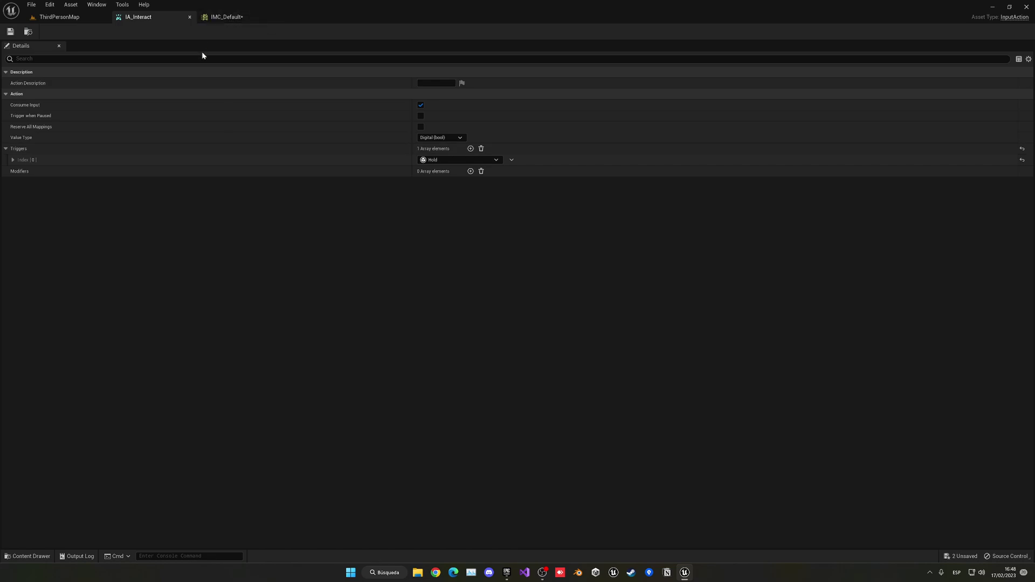
# - Save all, close the input asset editors, and open BP_ThirdPersonCharacter
pyautogui.hotkey('ctrl', 'shift', 's')
pyautogui.middleClick(229, 17)
pyautogui.middleClick(178, 17)
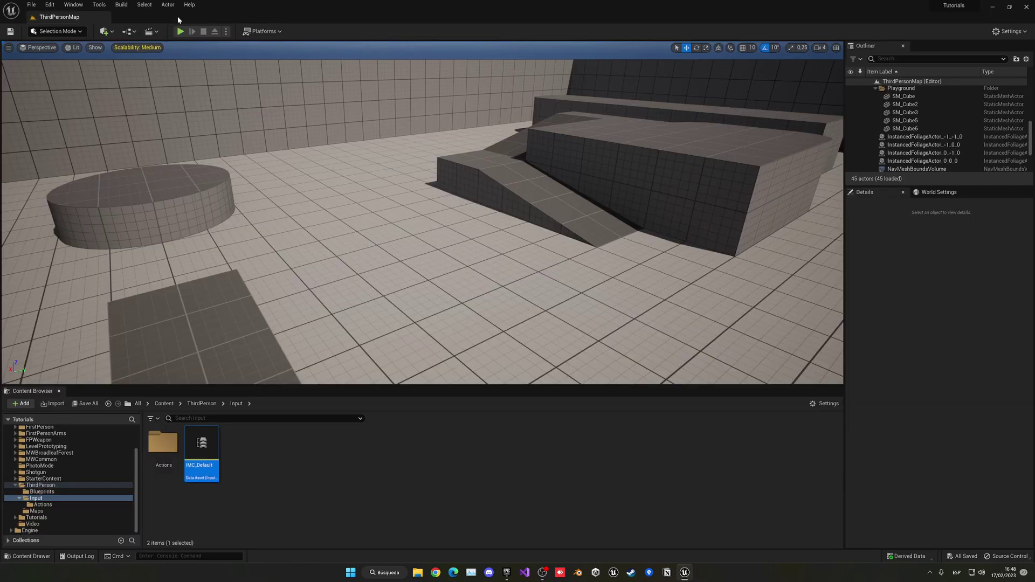
pyautogui.click(164, 403)
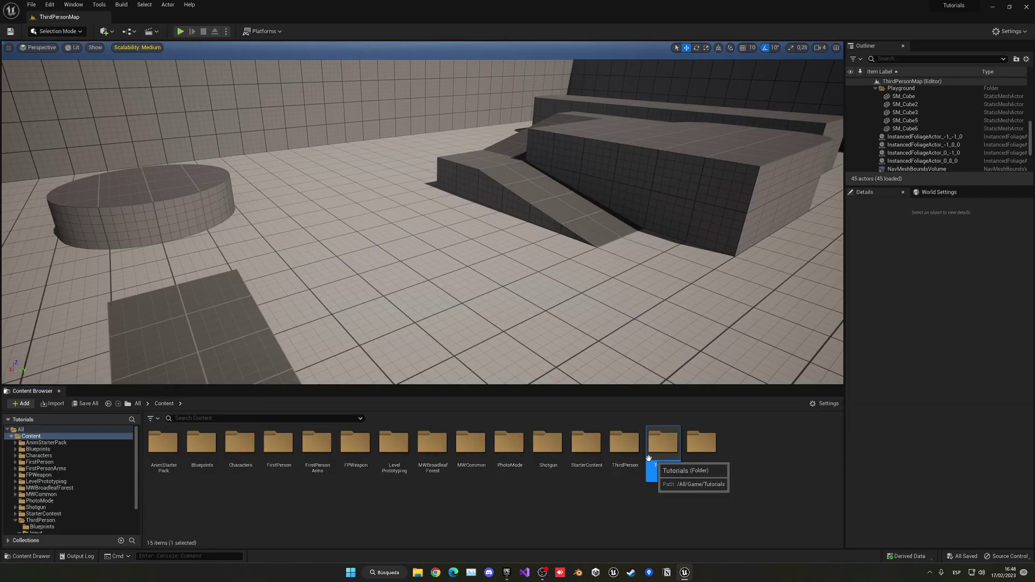
pyautogui.doubleClick(623, 443)
pyautogui.doubleClick(163, 442)
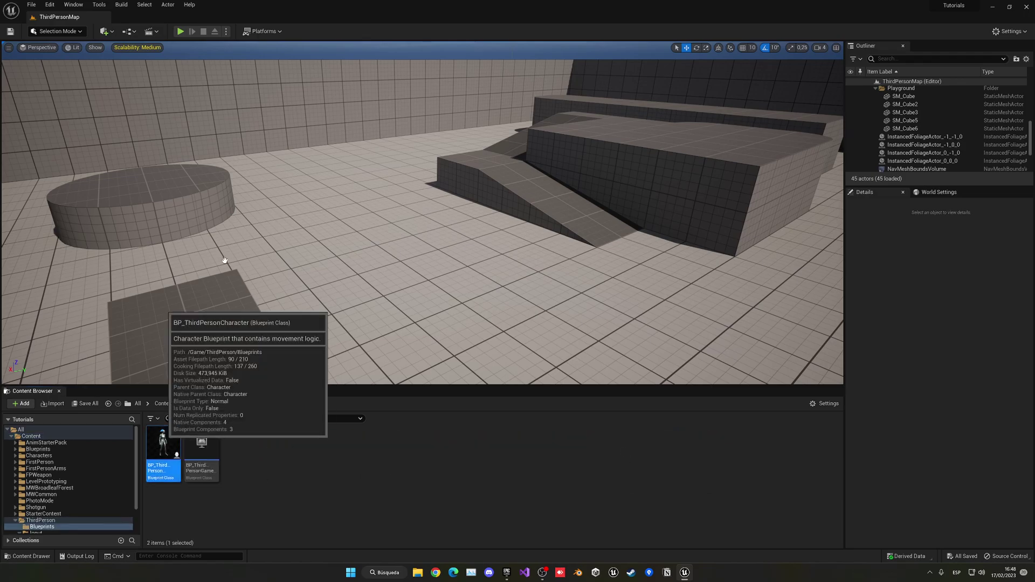
pyautogui.doubleClick(163, 456)
# - Add an EnhancedInputAction IA_Interact event node in empty Event Graph space
pyautogui.scroll(-5, 225, 264)
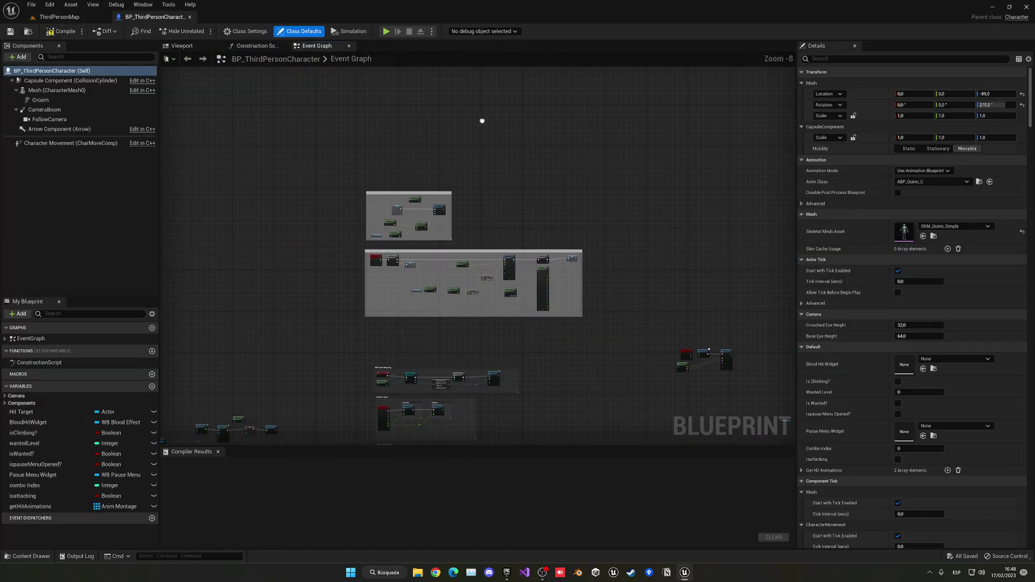
pyautogui.scroll(5, 359, 272)
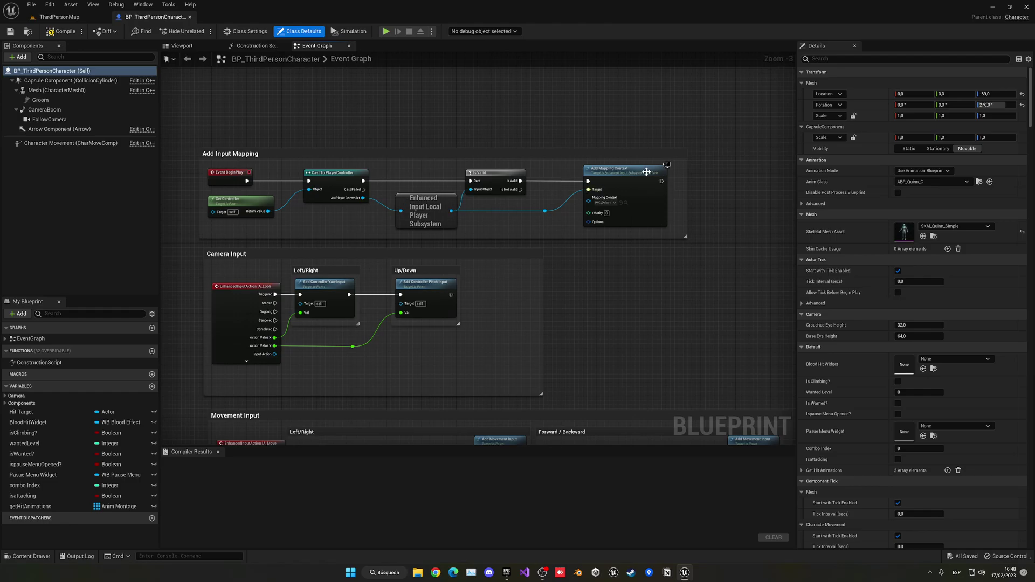
pyautogui.click(608, 222)
pyautogui.moveTo(674, 260); pyautogui.dragTo(344, 239, button='right')
pyautogui.scroll(1, 343, 239)
pyautogui.rightClick(350, 214)
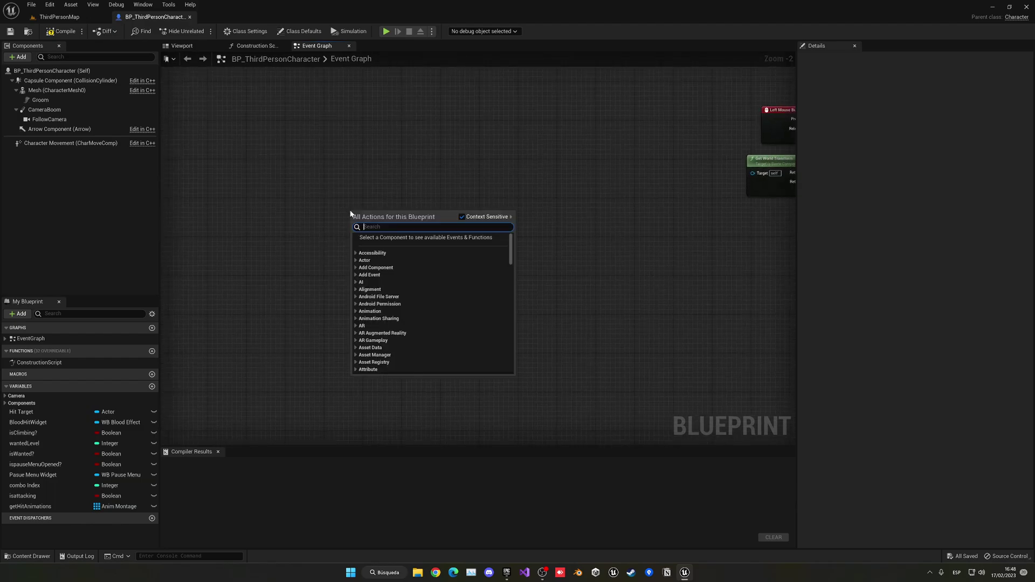
pyautogui.write('ia_int')
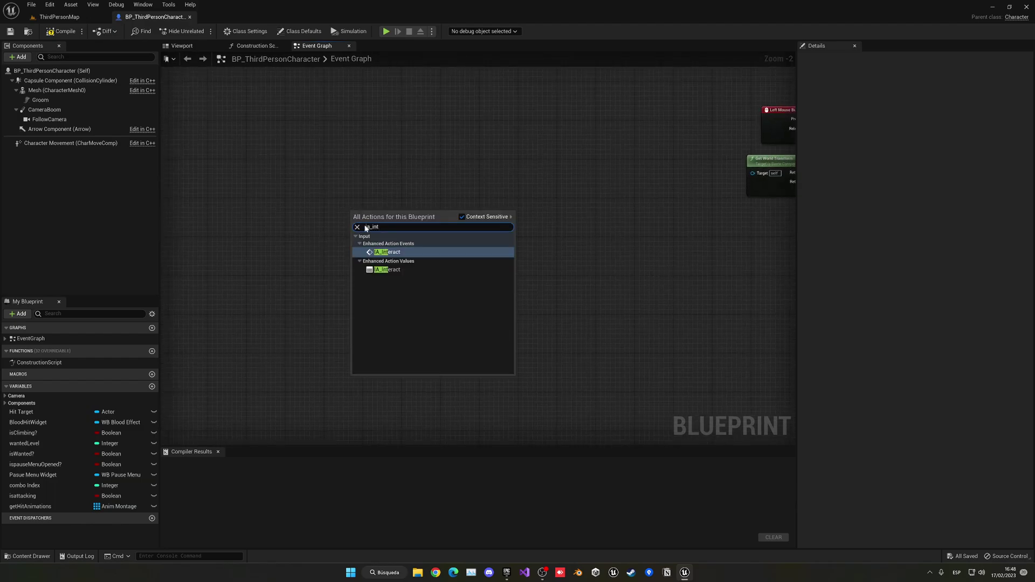
pyautogui.click(381, 253)
pyautogui.moveTo(378, 235); pyautogui.dragTo(212, 237)
pyautogui.scroll(2, 377, 237)
pyautogui.click(452, 264)
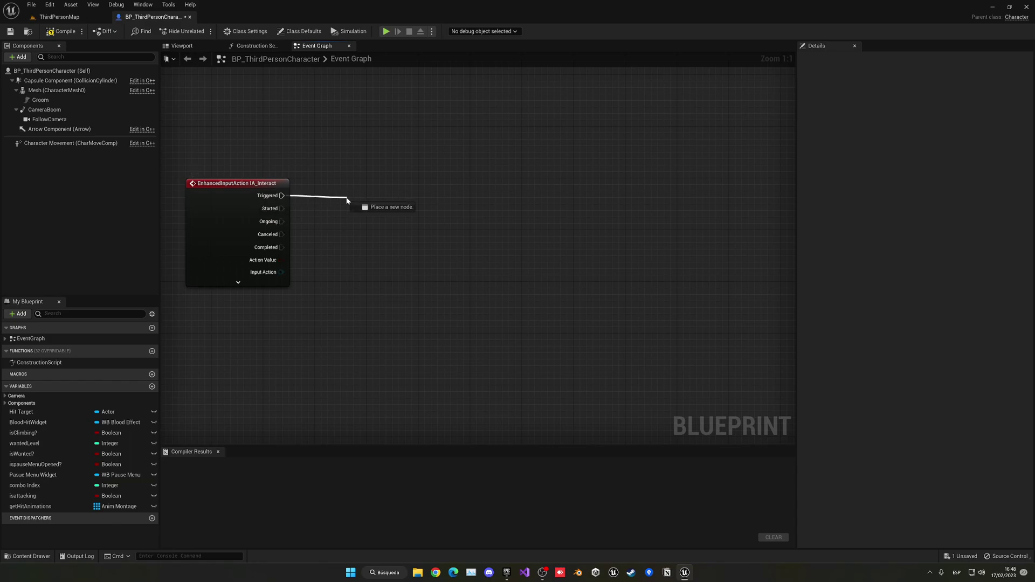
# - Wire IA_Interact's Triggered output to a Print String printing Hello and compile
pyautogui.moveTo(347, 201); pyautogui.dragTo(361, 165)
pyautogui.moveTo(281, 195); pyautogui.dragTo(329, 181)
pyautogui.write('print')
pyautogui.press('Return')
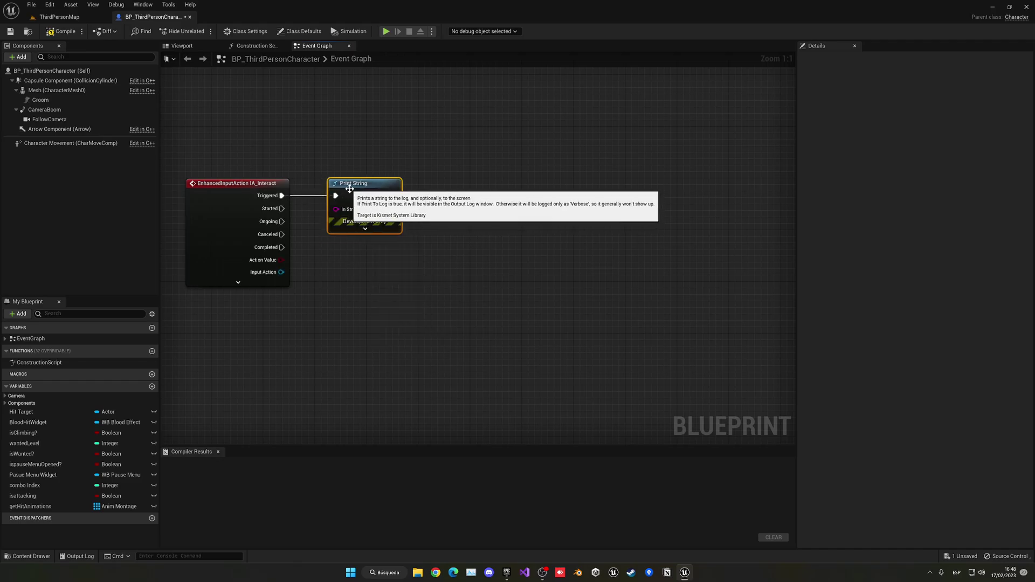
pyautogui.click(59, 31)
pyautogui.moveTo(349, 121); pyautogui.dragTo(398, 128, button='right')
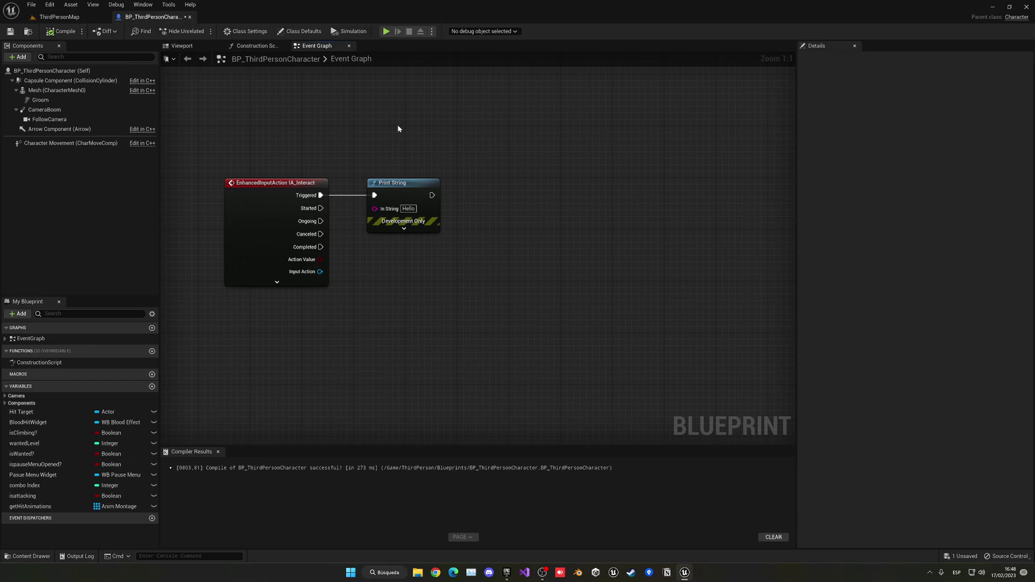
pyautogui.click(218, 451)
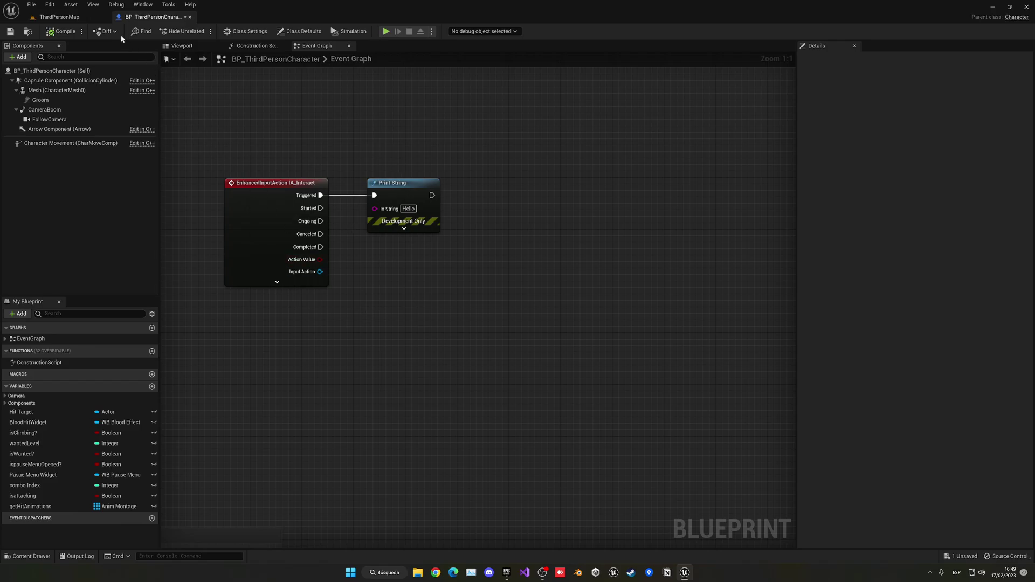
# - Play ThirdPersonMap, hold E to see repeated Hello prints, then stop with Esc
pyautogui.click(100, 16)
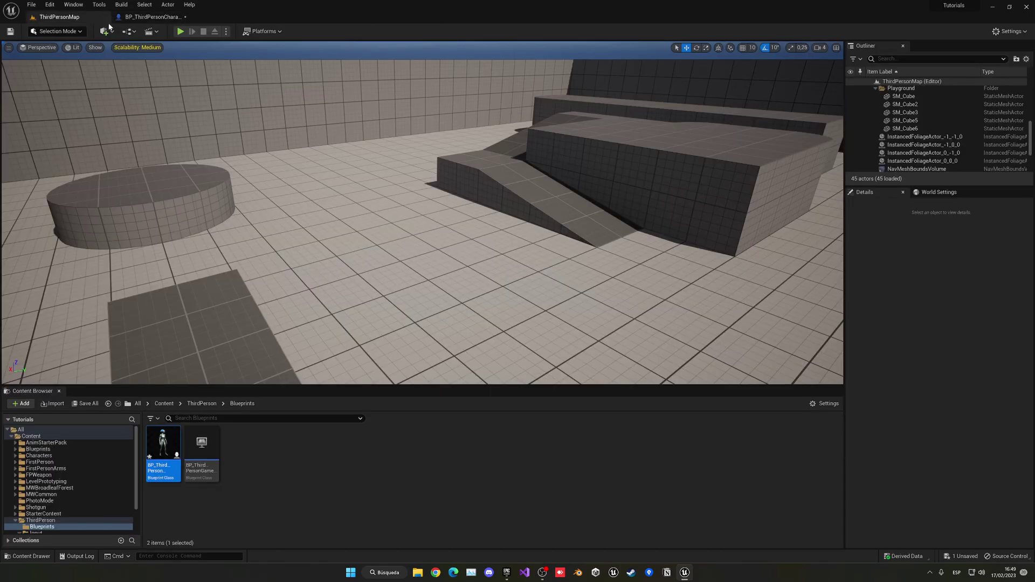
pyautogui.click(181, 31)
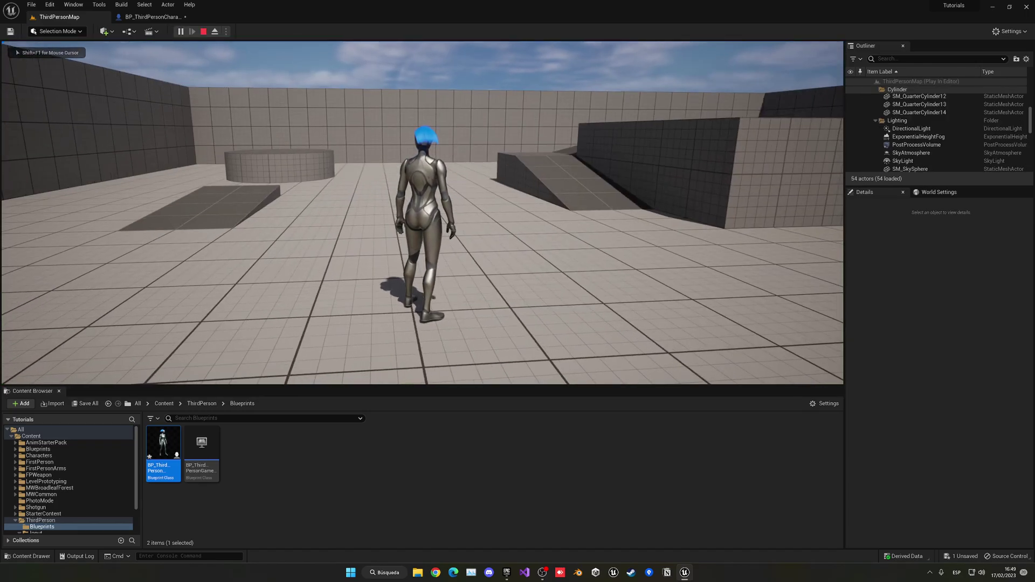
pyautogui.press('e')
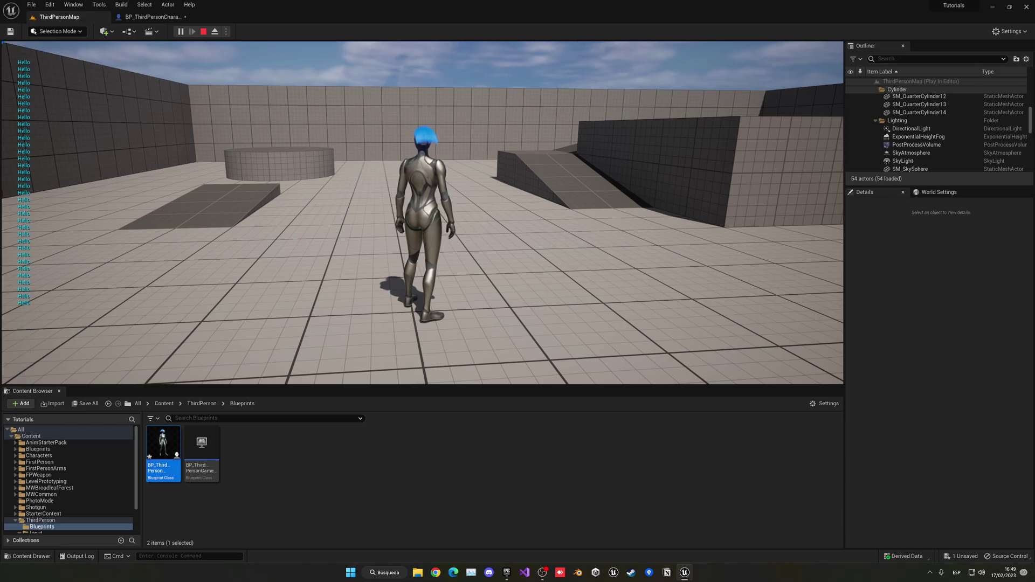
pyautogui.press('Escape')
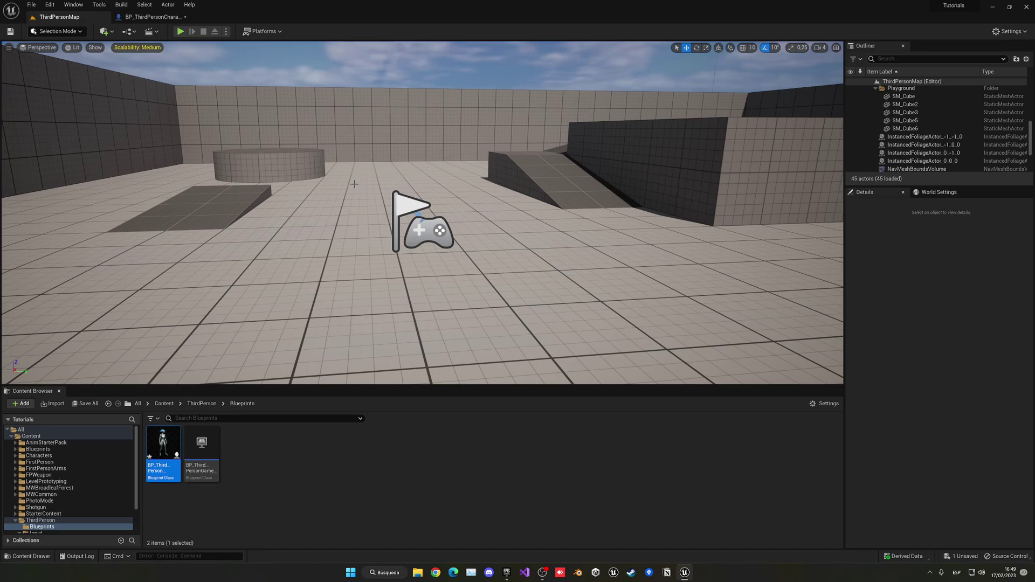
# - Enable Is One Shot on IA_Interact's Hold trigger and save the action
pyautogui.click(164, 403)
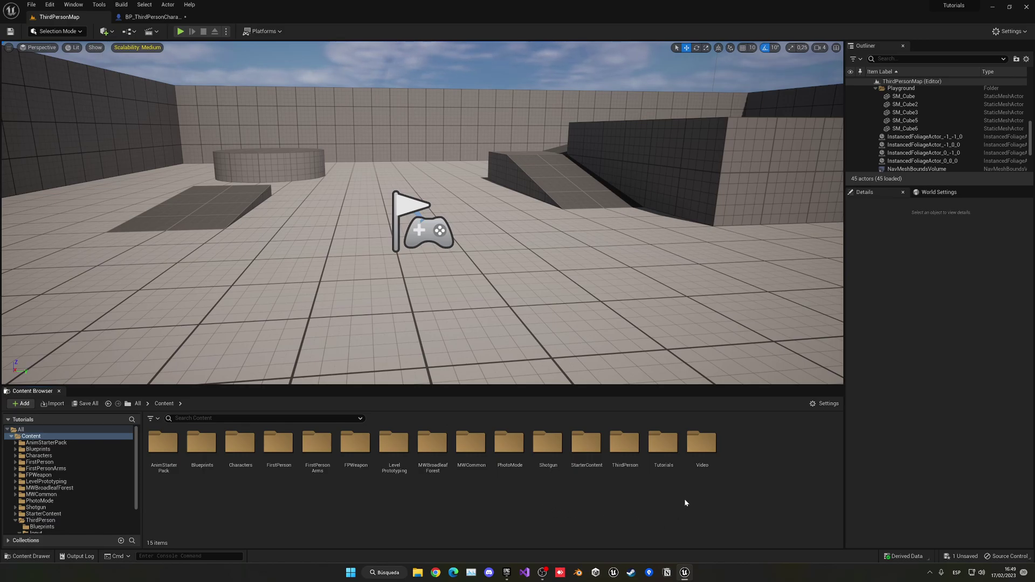
pyautogui.doubleClick(624, 442)
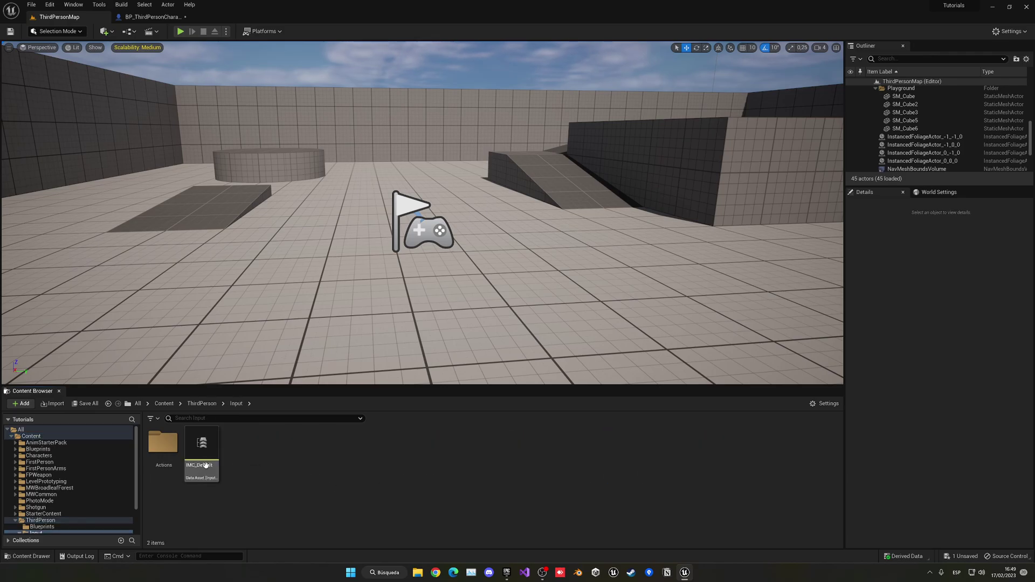
pyautogui.doubleClick(202, 442)
pyautogui.click(170, 463)
pyautogui.doubleClick(171, 462)
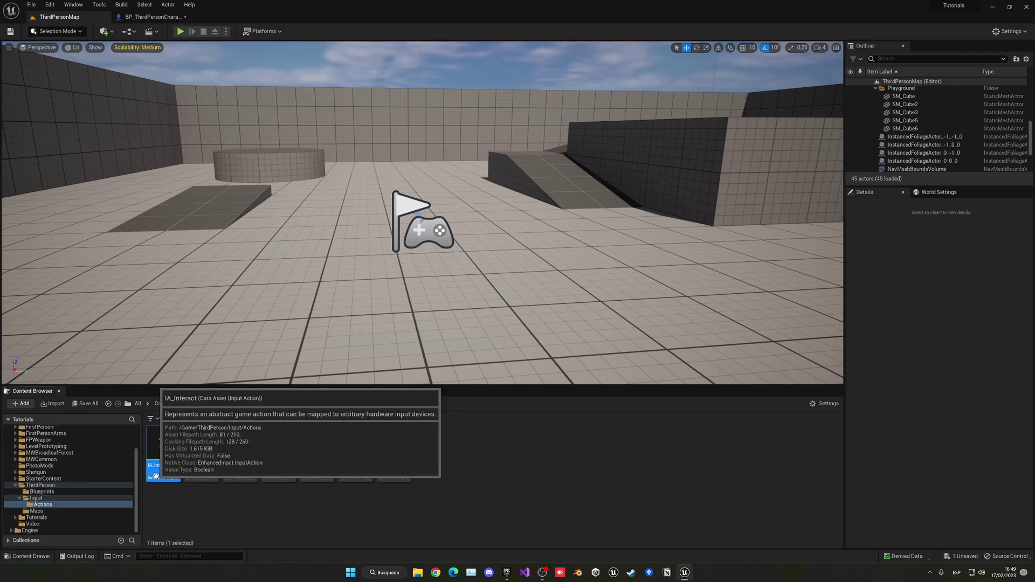
pyautogui.doubleClick(163, 450)
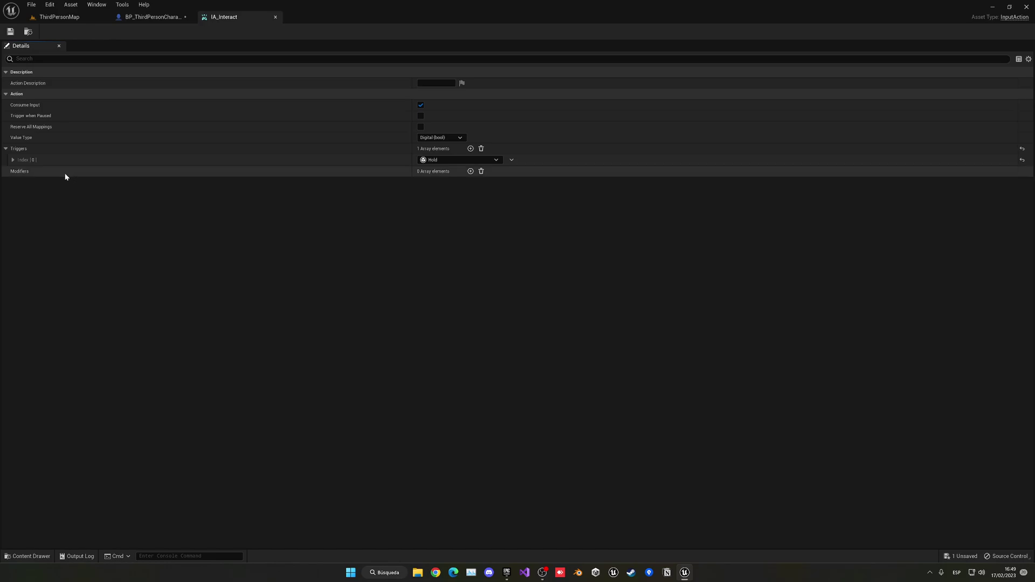
pyautogui.click(12, 159)
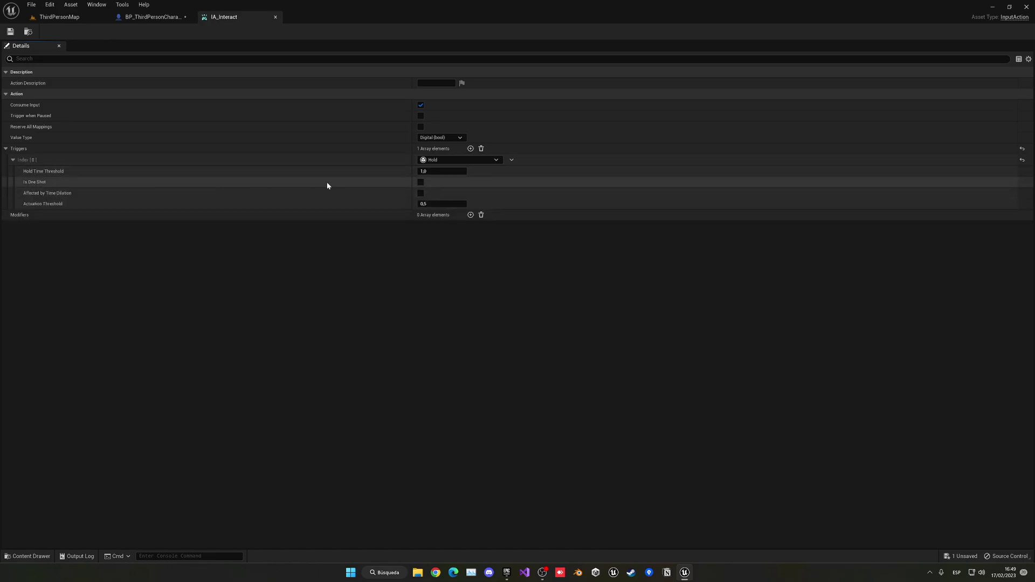
pyautogui.click(420, 183)
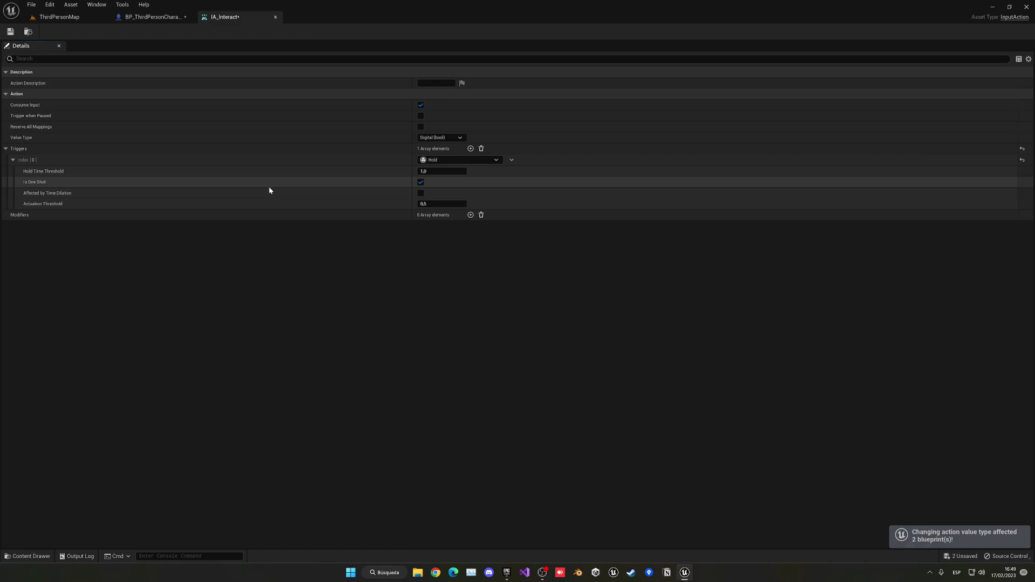
pyautogui.hotkey('ctrl', 's')
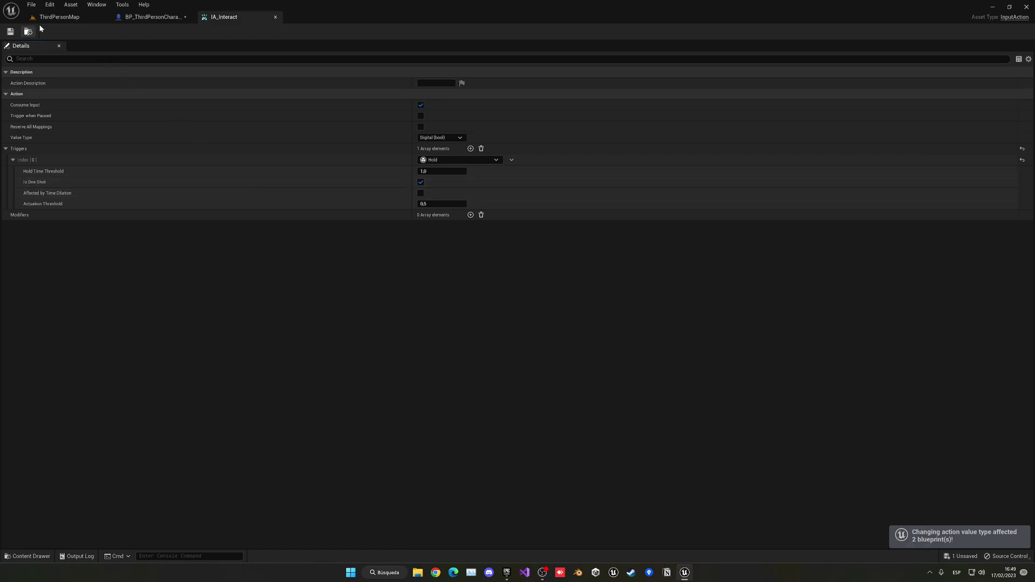
# - Play the level, hold E to confirm a single Hello appears, then stop
pyautogui.click(28, 31)
pyautogui.click(181, 32)
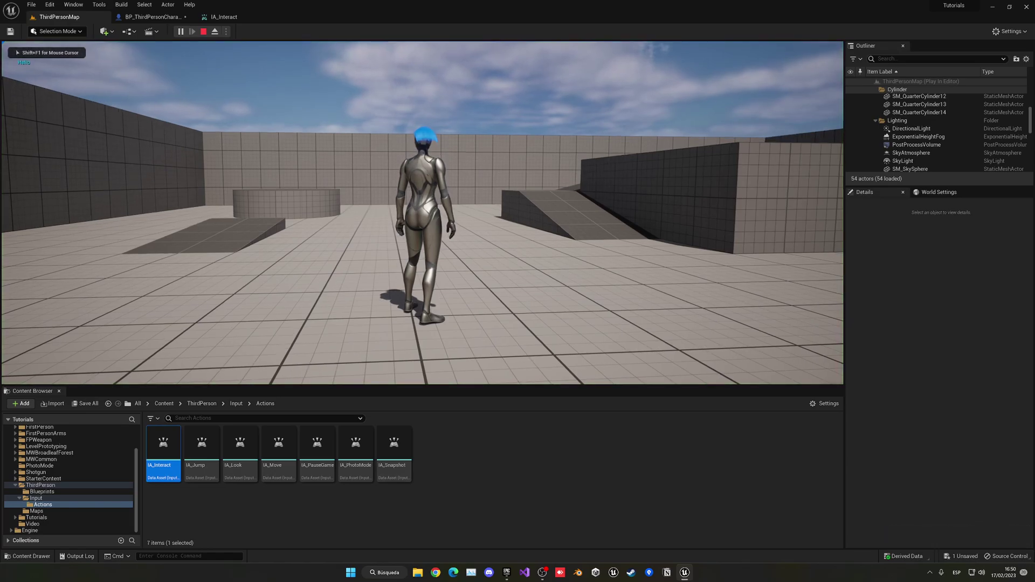
pyautogui.press('e')
pyautogui.press('Escape')
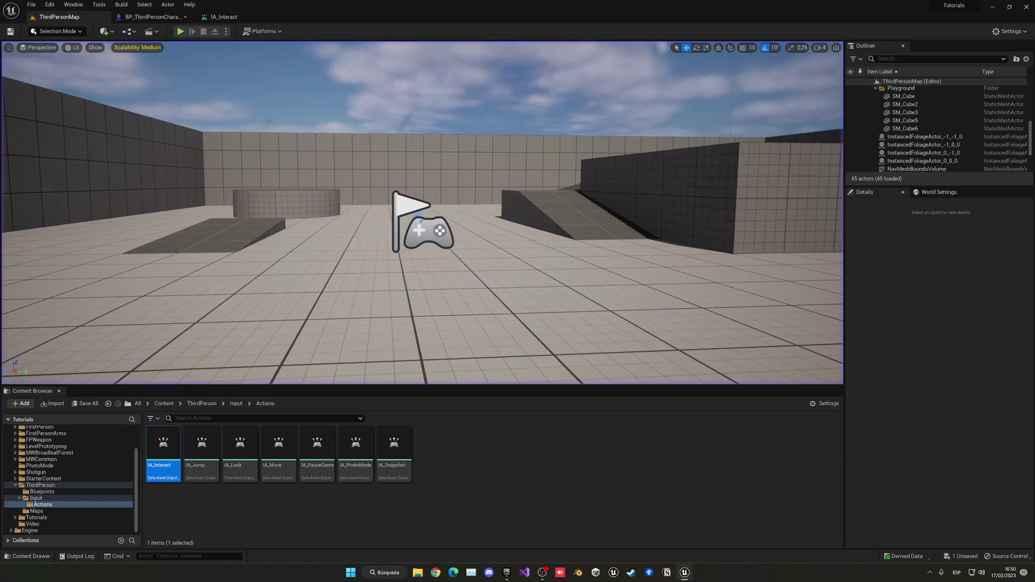
# - Create a User Widget blueprint named WB_Interacting in the Content folder
pyautogui.click(163, 403)
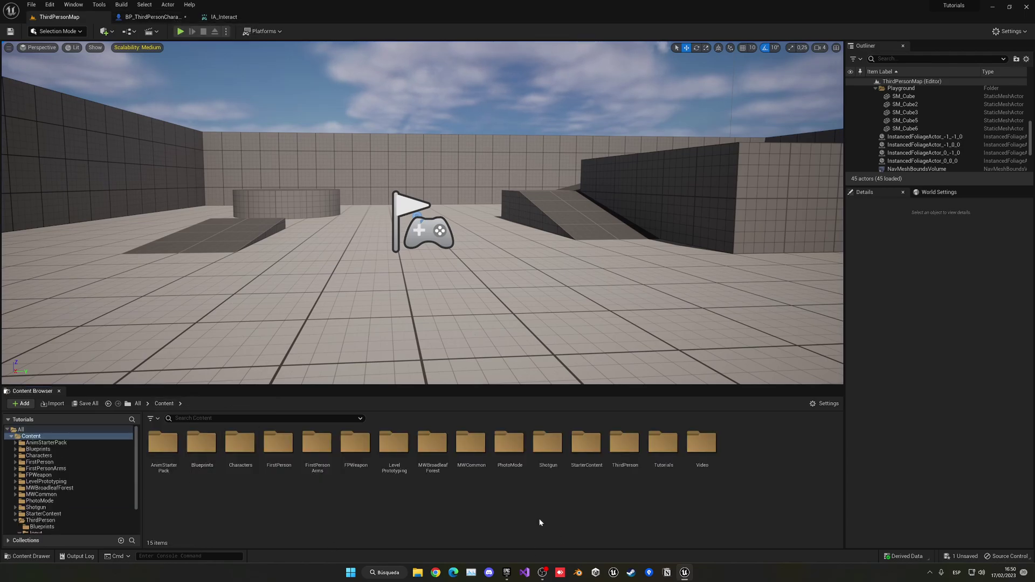
pyautogui.rightClick(489, 507)
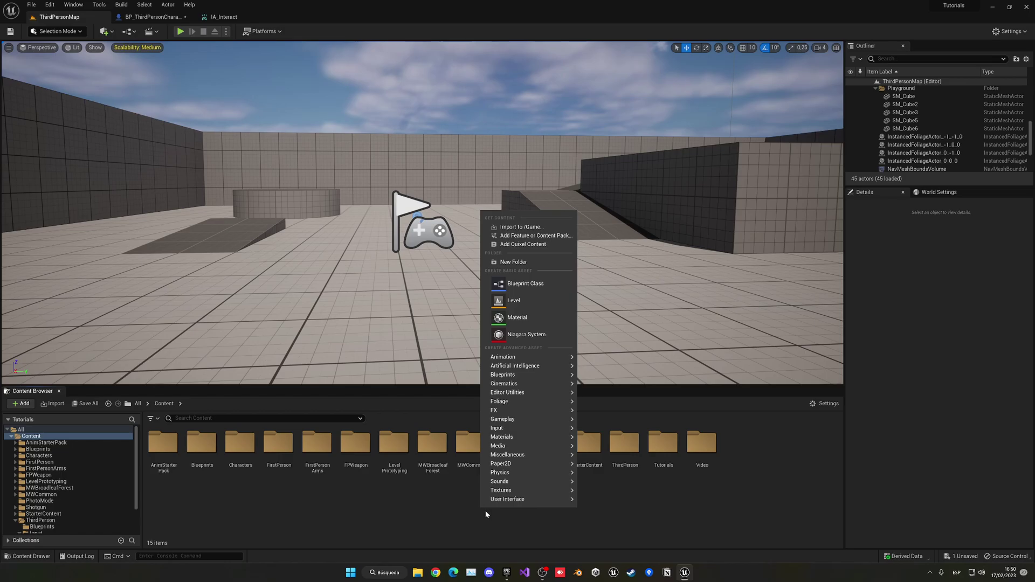
pyautogui.moveTo(512, 496)
pyautogui.click(626, 548)
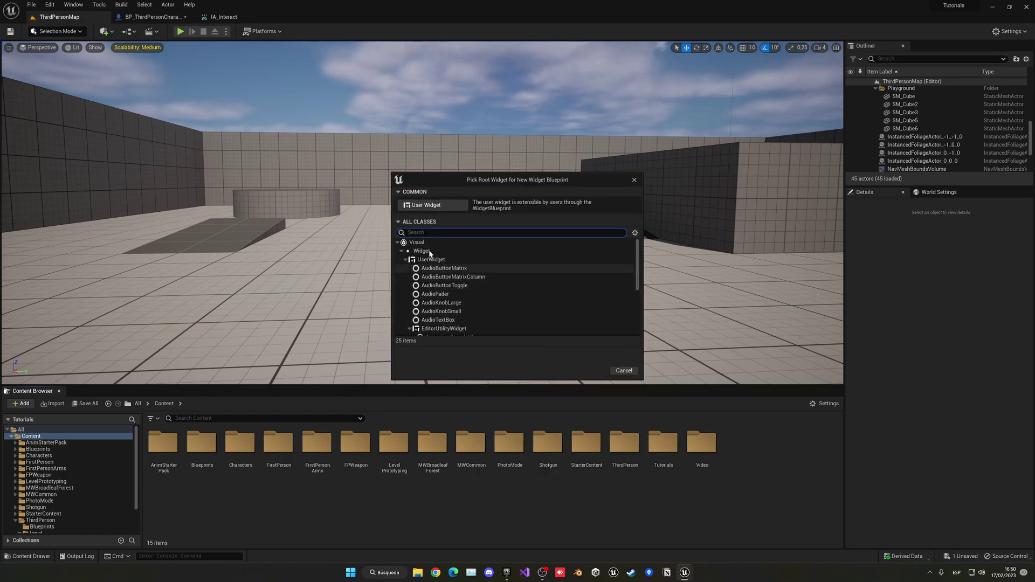
pyautogui.click(419, 207)
pyautogui.write('WB_Interac')
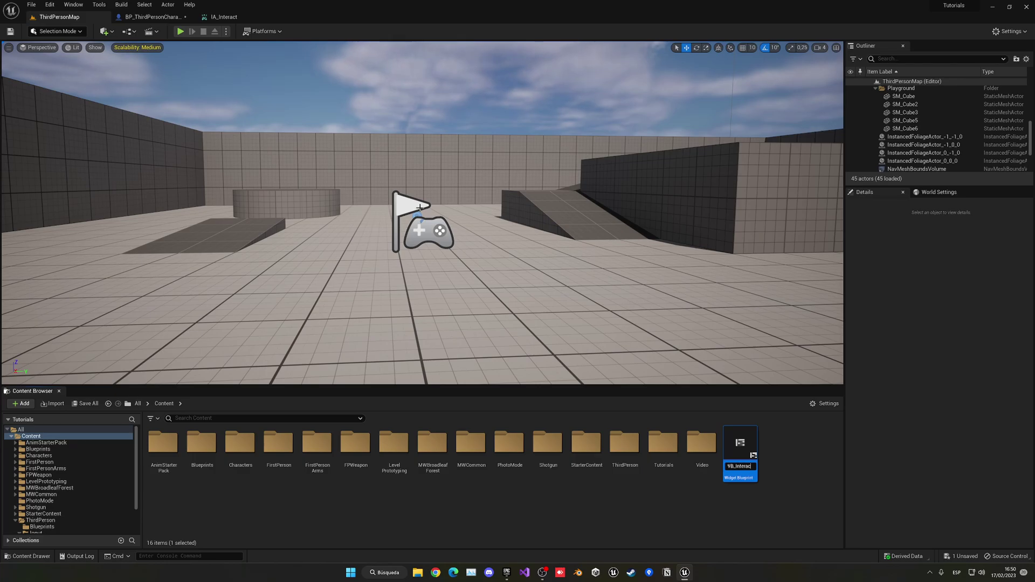
pyautogui.press('Return')
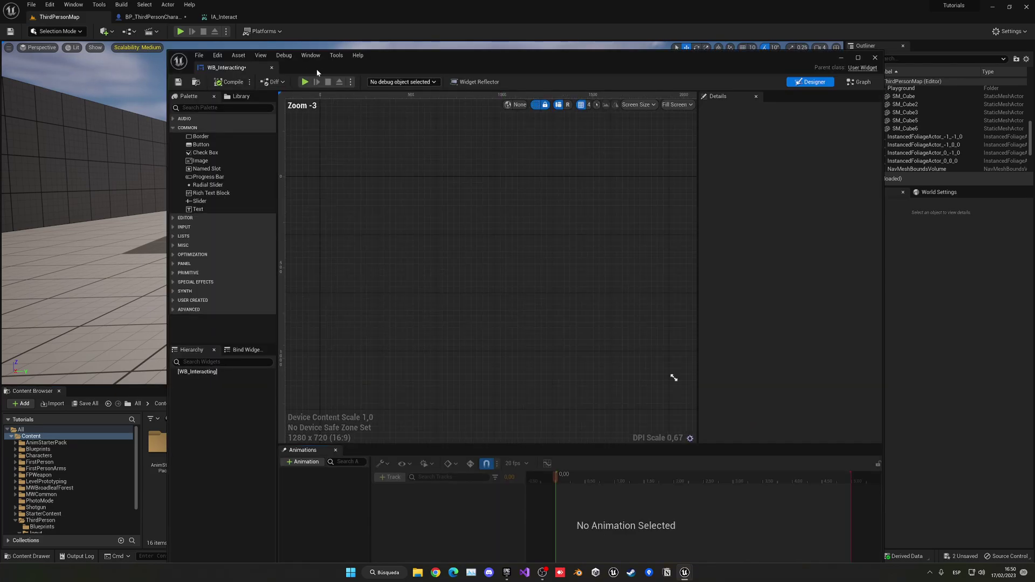
# - Add a Canvas Panel as the widget root and place a Text block on it
pyautogui.write('ca')
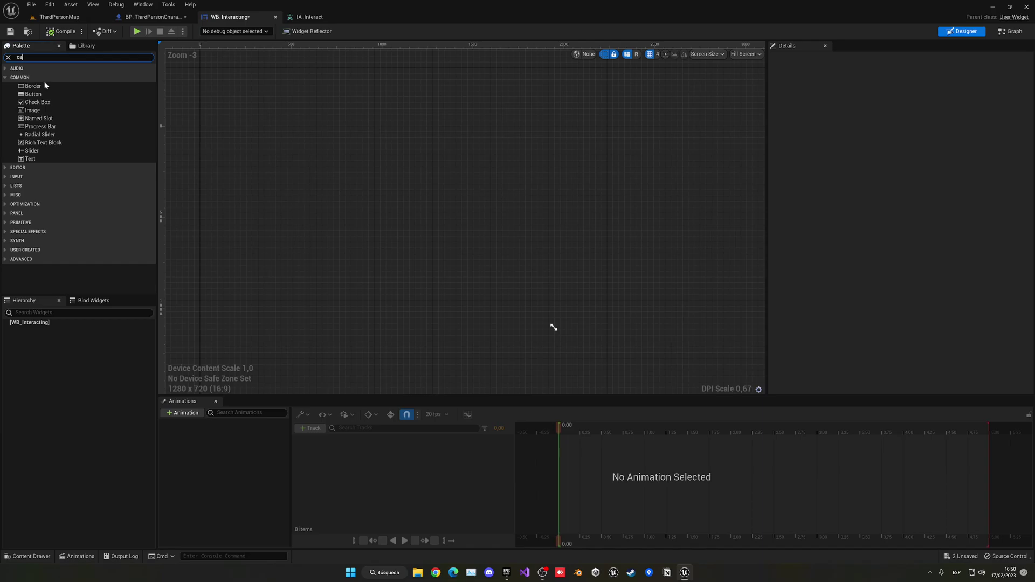
pyautogui.moveTo(41, 77); pyautogui.dragTo(32, 322)
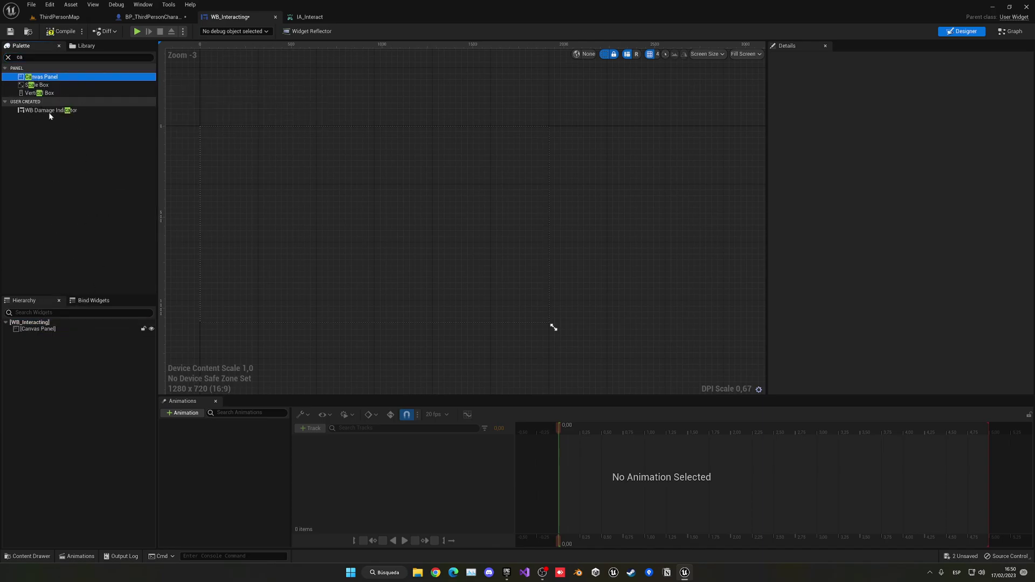
pyautogui.click(7, 57)
pyautogui.moveTo(264, 182); pyautogui.dragTo(464, 238, button='right')
pyautogui.scroll(2, 451, 219)
pyautogui.moveTo(45, 158); pyautogui.dragTo(417, 164)
# - Anchor the text block to the screen centre at position 0, 0
pyautogui.click(899, 98)
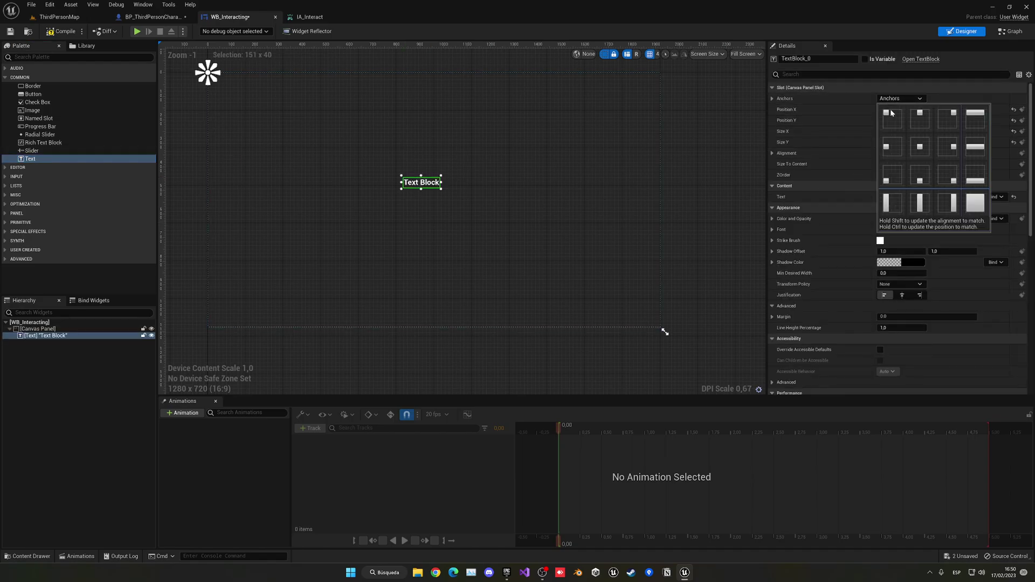
pyautogui.click(920, 147)
pyautogui.scroll(6, 493, 196)
pyautogui.moveTo(493, 196); pyautogui.dragTo(544, 212, button='right')
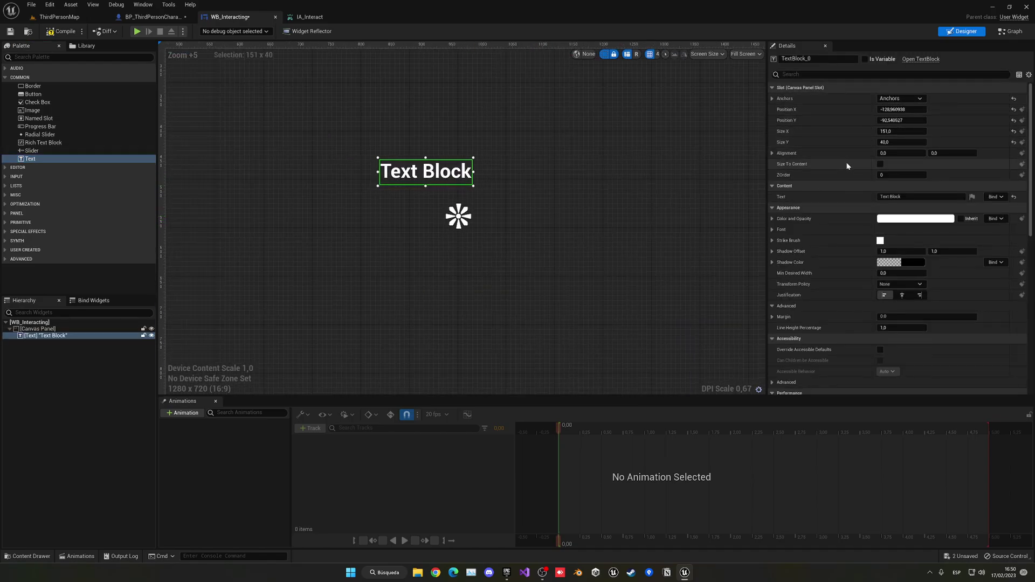
pyautogui.click(892, 109)
pyautogui.write('0')
pyautogui.click(893, 119)
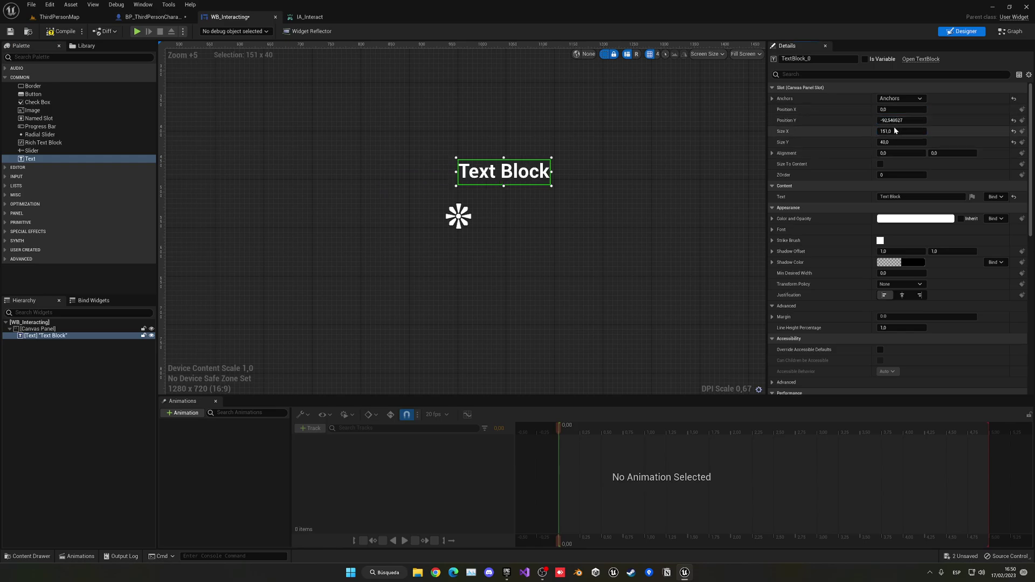
pyautogui.write('0')
pyautogui.click(896, 131)
pyautogui.write('0')
pyautogui.press('Return')
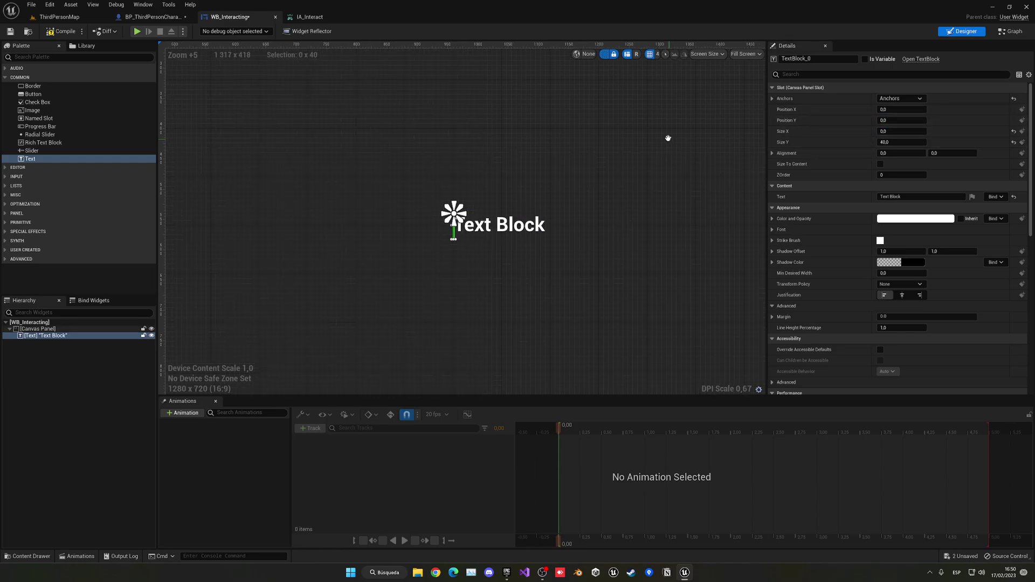
# - Resize the text block and set its alignment to 0.5, 0.5
pyautogui.click(887, 132)
pyautogui.write('100')
pyautogui.press('Return')
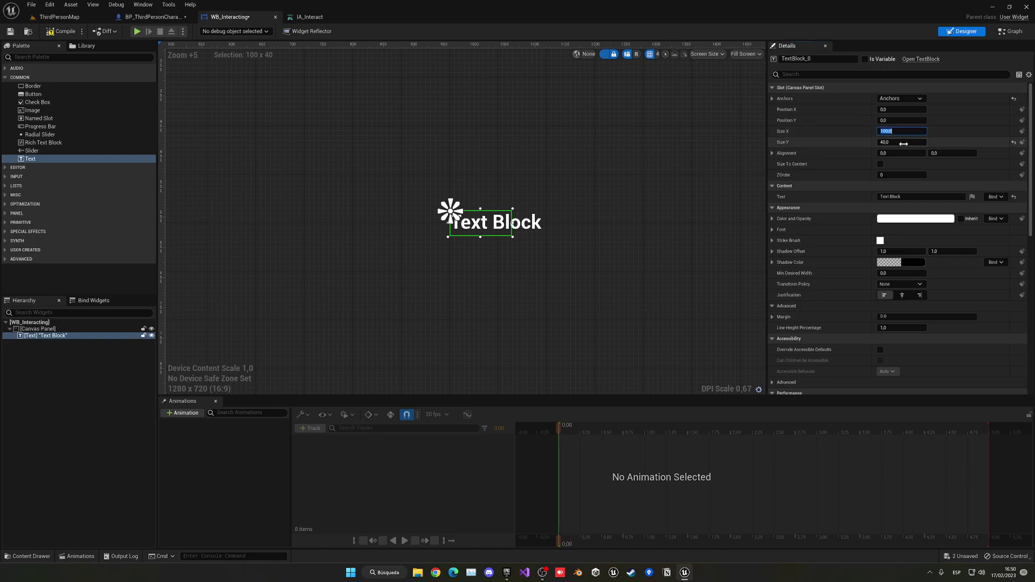
pyautogui.press('Return')
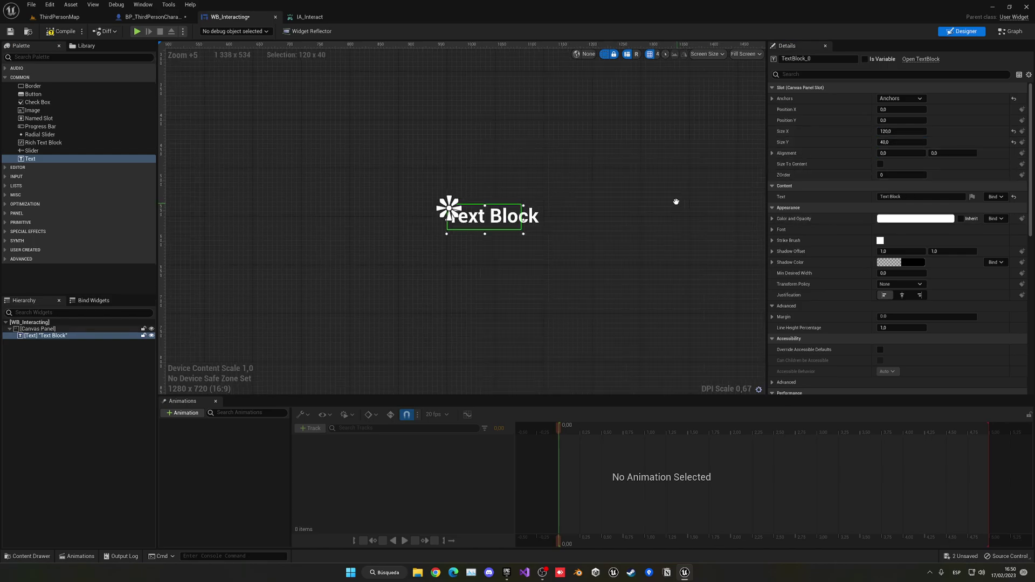
pyautogui.click(896, 153)
pyautogui.press('BackSpace')
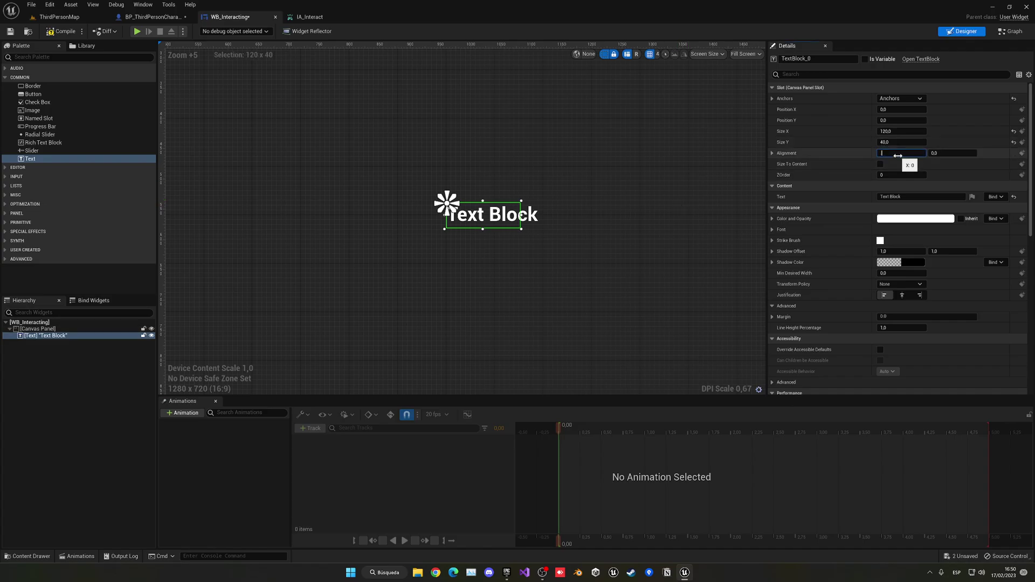
pyautogui.write(',5')
pyautogui.press('Tab')
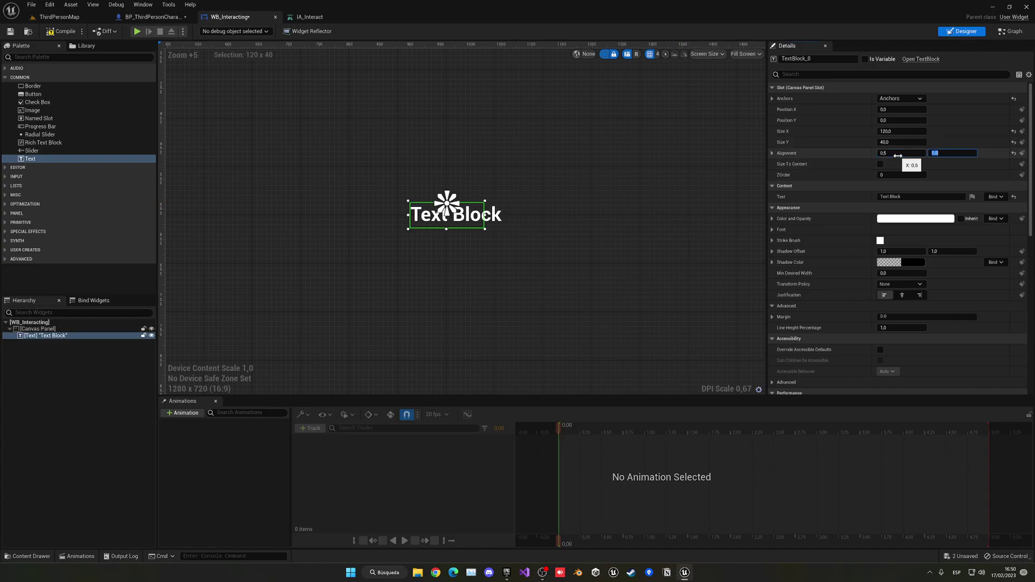
pyautogui.write('0,5')
pyautogui.press('Return')
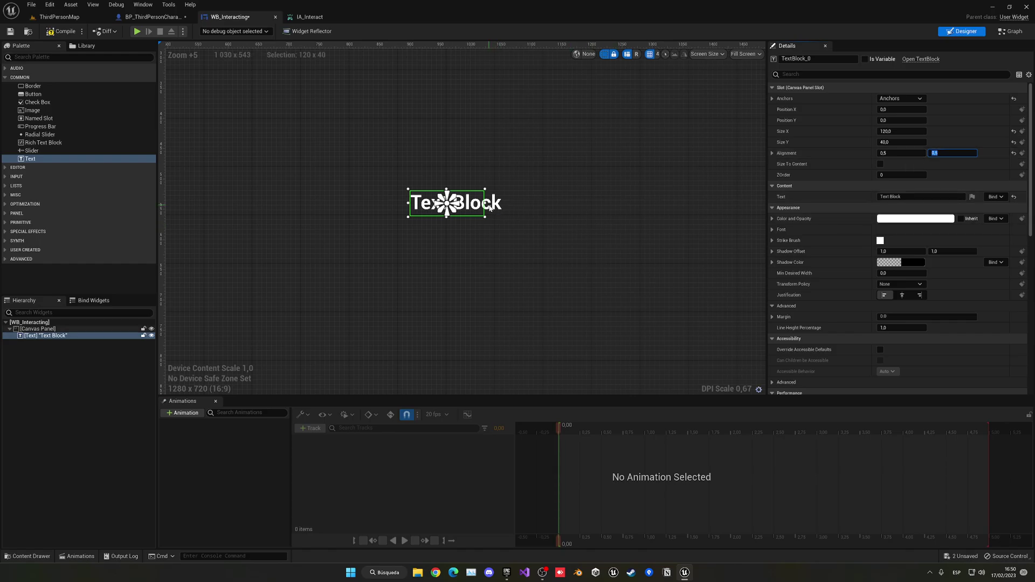
pyautogui.moveTo(484, 202); pyautogui.dragTo(520, 202)
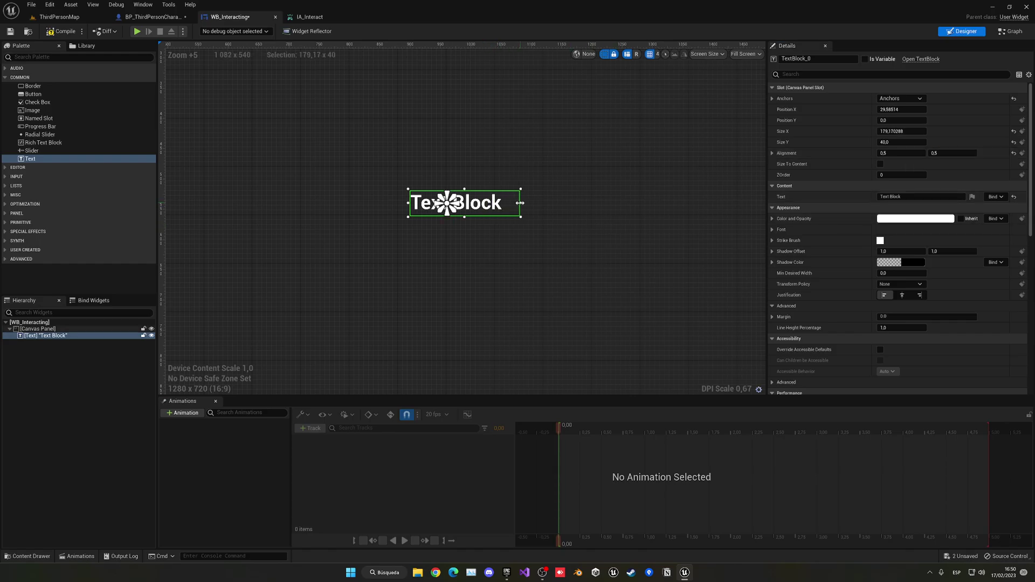
# - Set the text to 'INTERACTING...' and save WB_Interacting
pyautogui.click(894, 196)
pyautogui.write('INTERACTING')
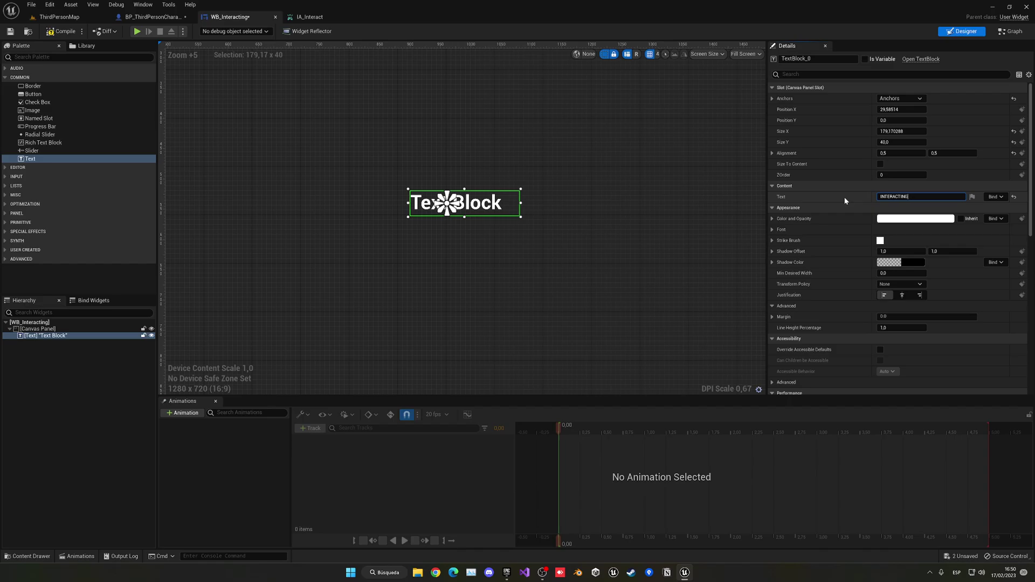
pyautogui.write('...')
pyautogui.press('Return')
pyautogui.click(627, 208)
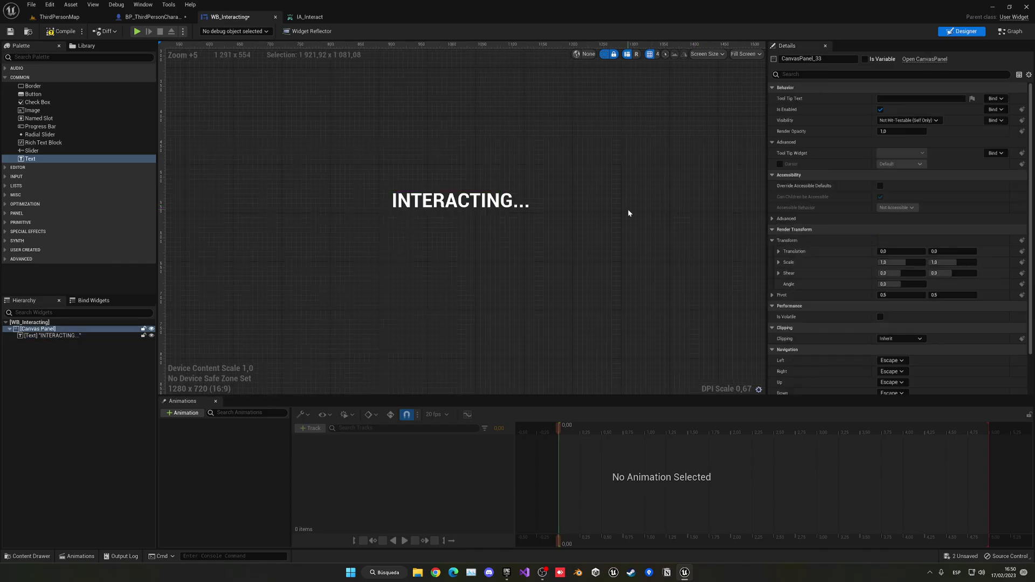
pyautogui.scroll(-6, 458, 148)
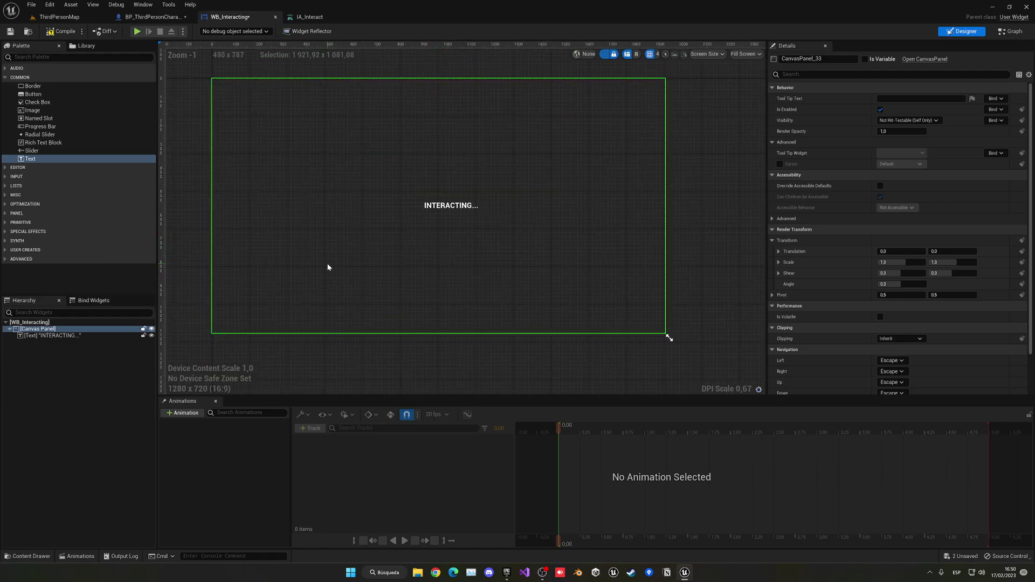
pyautogui.scroll(5, 437, 226)
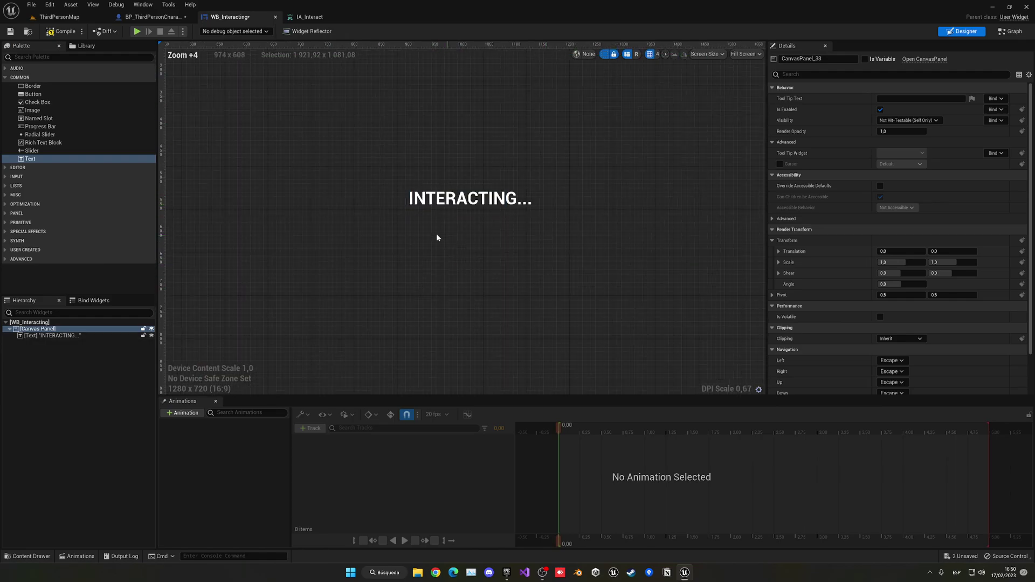
pyautogui.click(10, 31)
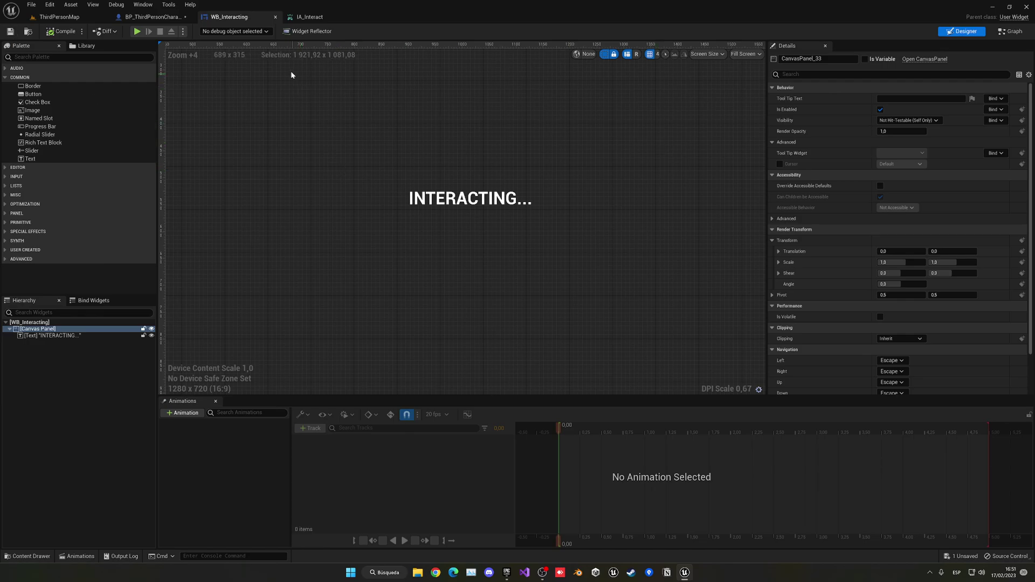
# - Off the Started event, add a Create Widget node with the WB_Interacting class
pyautogui.click(151, 16)
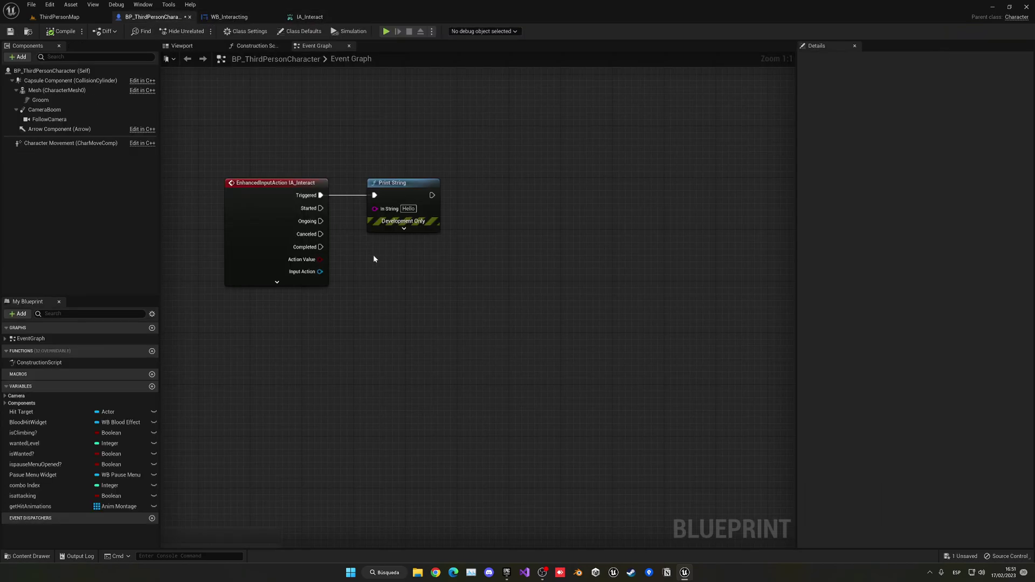
pyautogui.moveTo(345, 180); pyautogui.dragTo(380, 243)
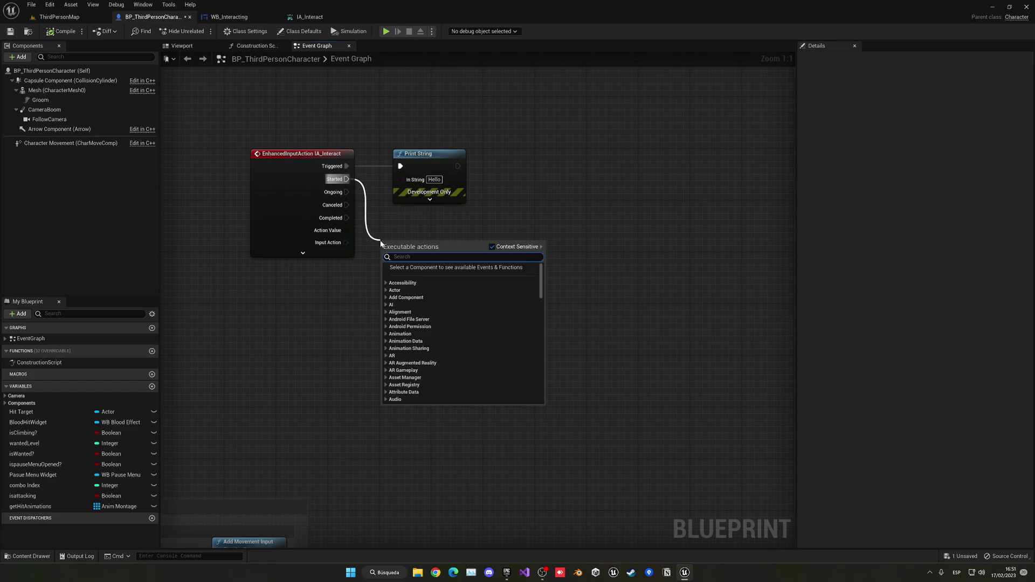
pyautogui.write('CREATE W')
pyautogui.press('Return')
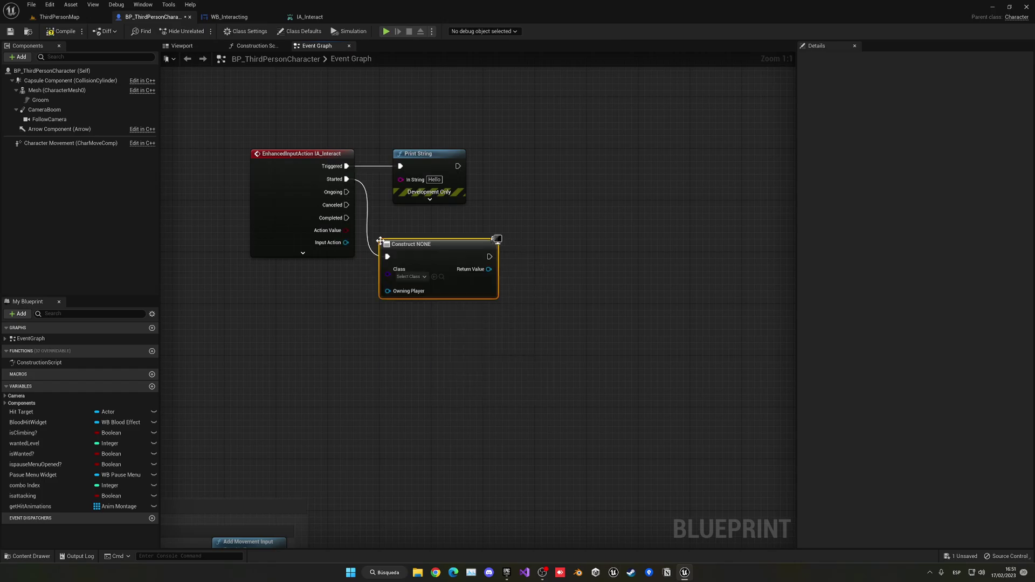
pyautogui.moveTo(414, 249); pyautogui.dragTo(429, 229)
pyautogui.moveTo(429, 228); pyautogui.dragTo(399, 239, button='right')
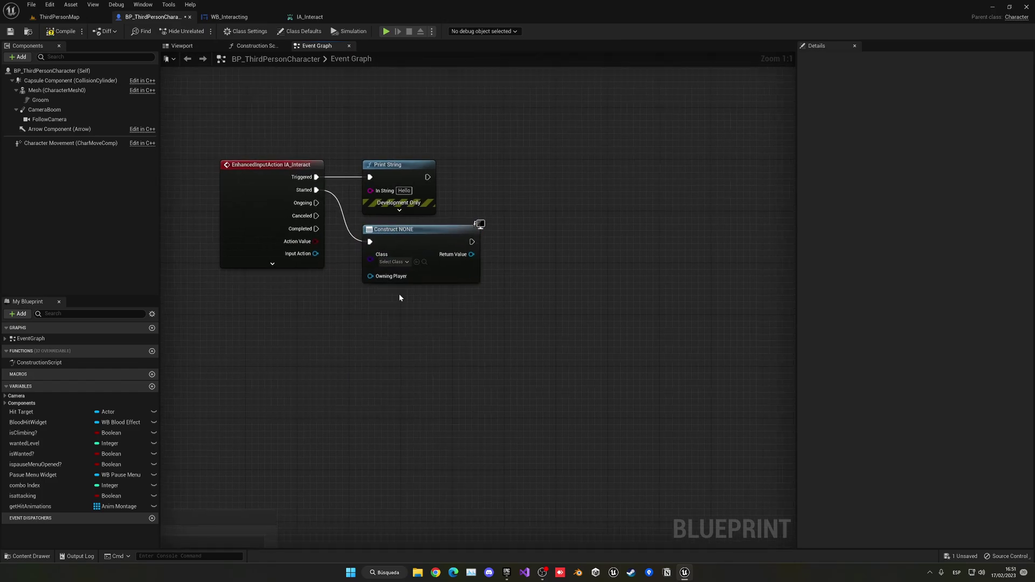
pyautogui.click(393, 261)
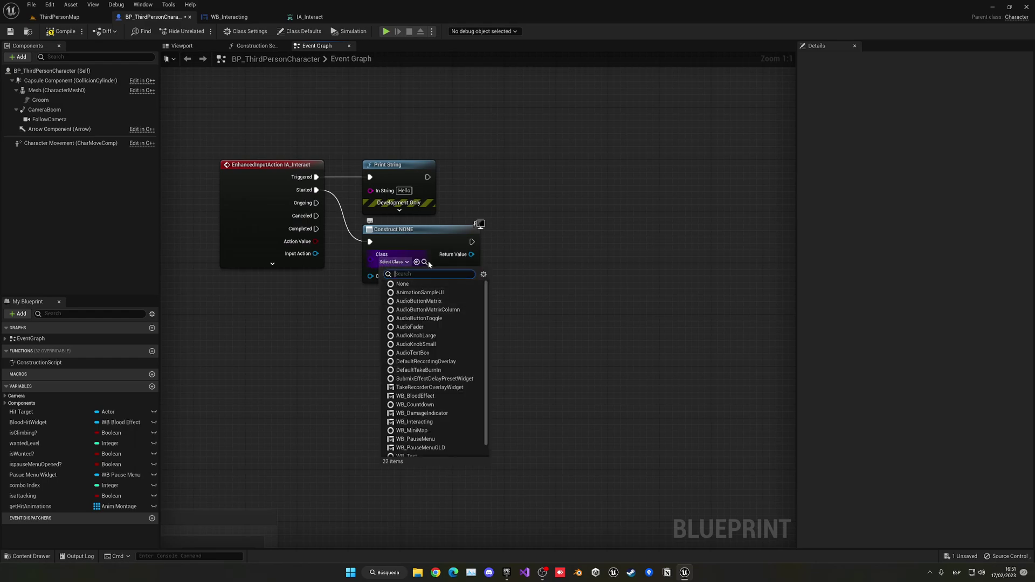
pyautogui.write('intera')
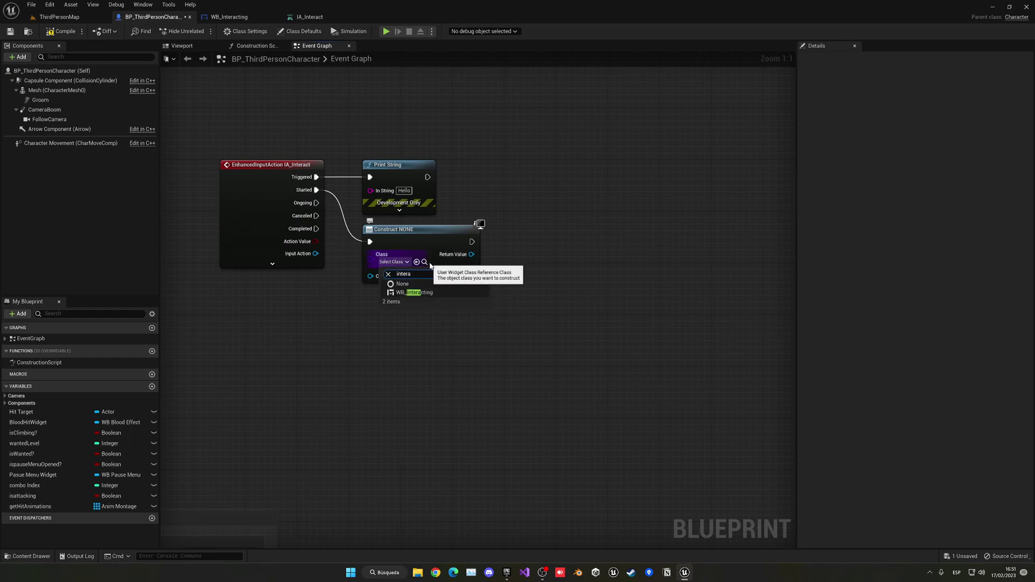
pyautogui.click(415, 292)
# - Add Add to Viewport, promote the widget to an InteracingUI variable, and wire it as Target
pyautogui.moveTo(476, 254); pyautogui.dragTo(571, 239)
pyautogui.write('add to viewport')
pyautogui.click(571, 362)
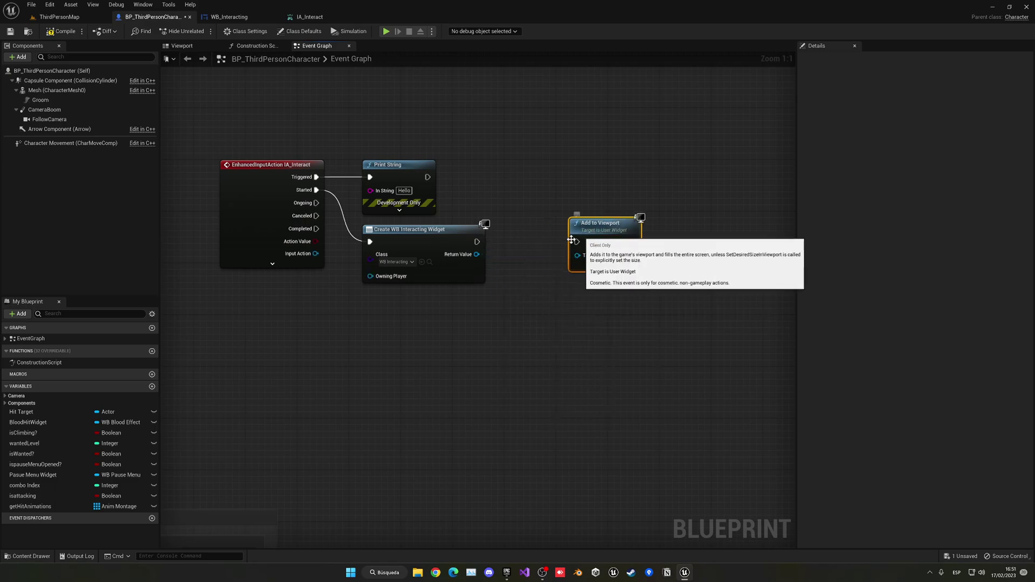
pyautogui.rightClick(476, 253)
pyautogui.click(502, 269)
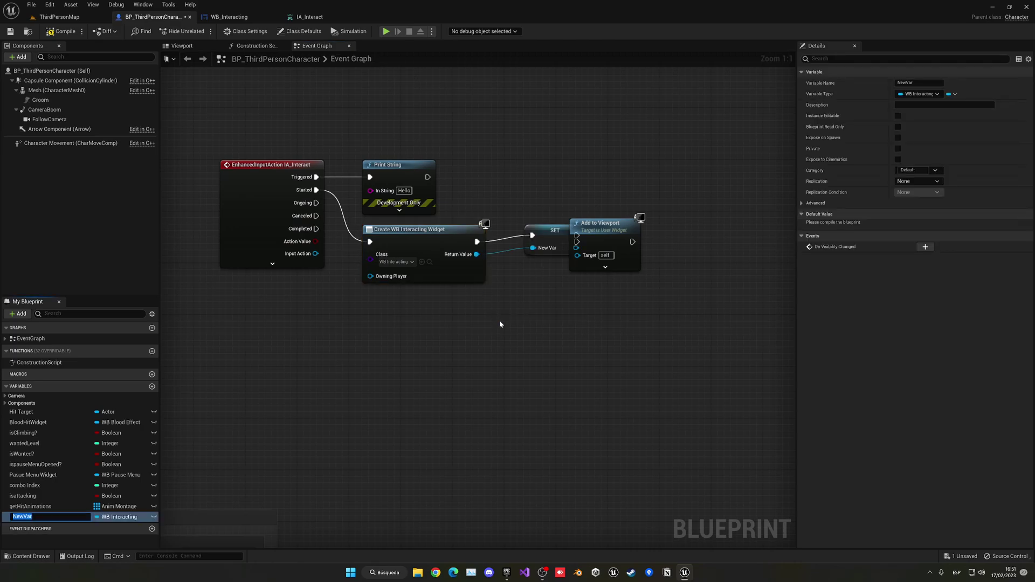
pyautogui.write('InteracingUI')
pyautogui.press('Return')
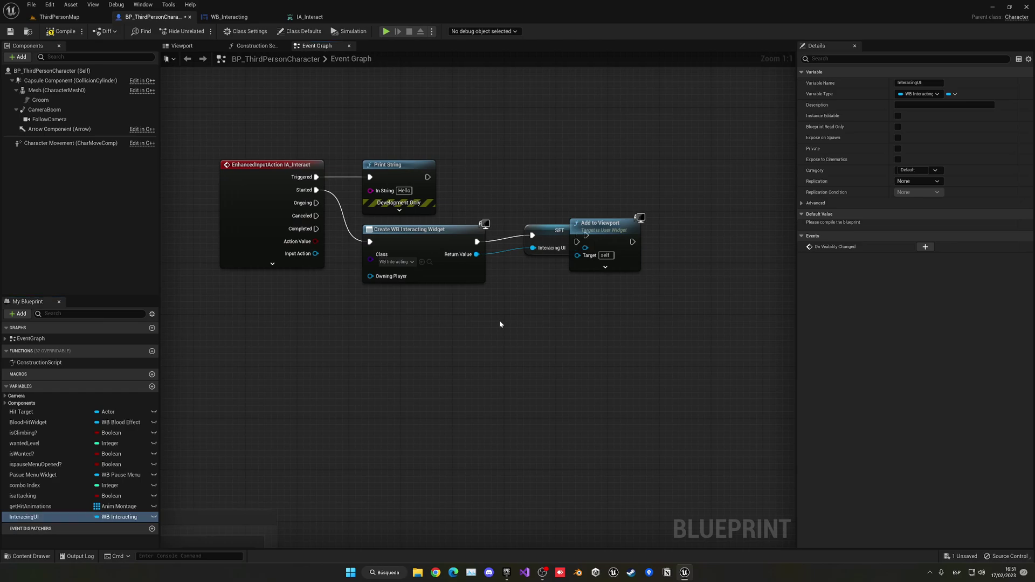
pyautogui.click(532, 245)
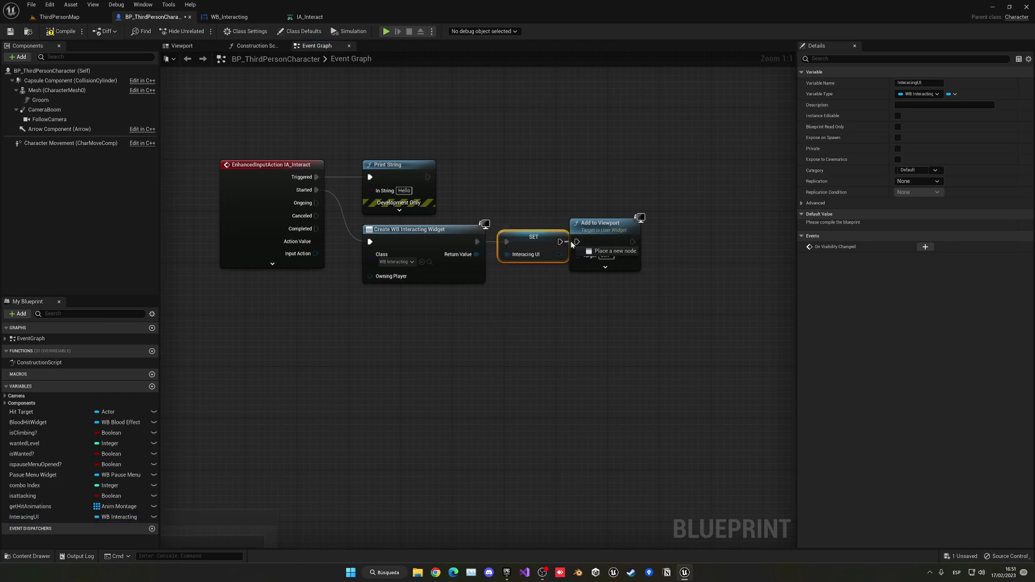
pyautogui.moveTo(595, 241)
pyautogui.mouseDown()
pyautogui.moveTo(608, 241)
pyautogui.moveTo(590, 255)
pyautogui.mouseUp()
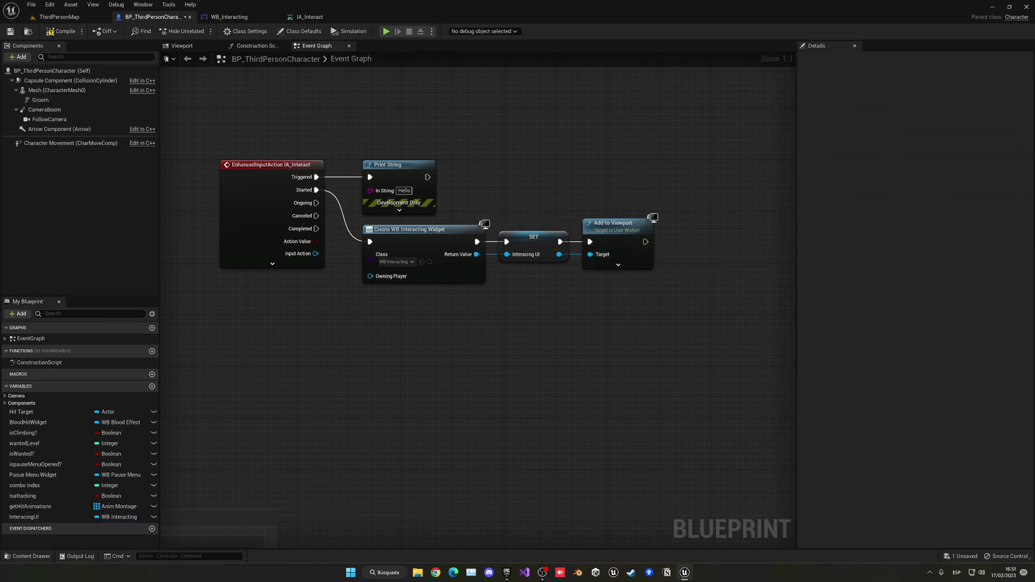
pyautogui.moveTo(405, 353); pyautogui.dragTo(457, 282, button='right')
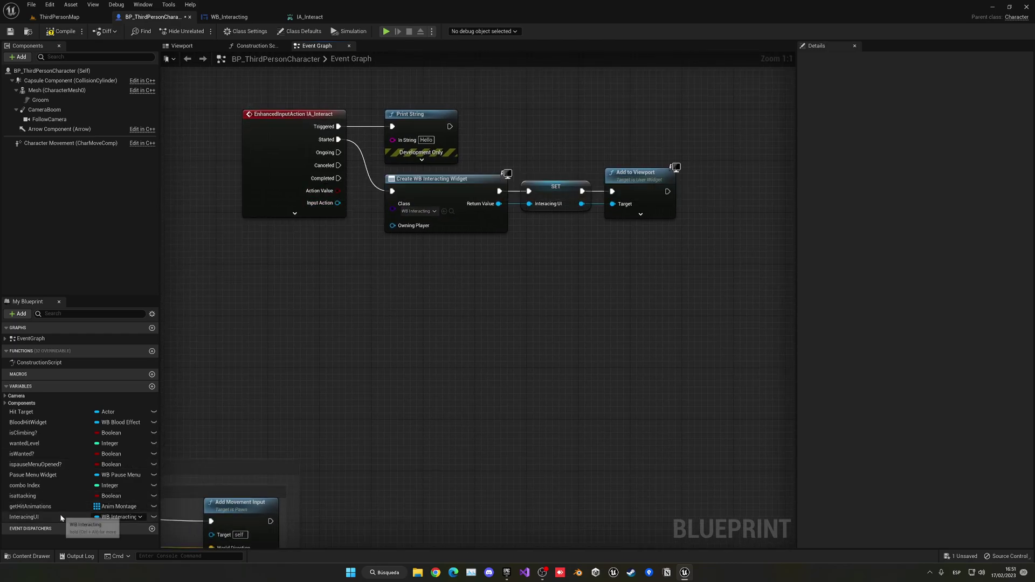
# - Add a validated InteracingUI getter and run it from the Completed event
pyautogui.moveTo(60, 515); pyautogui.dragTo(335, 255)
pyautogui.click(335, 254)
pyautogui.rightClick(315, 241)
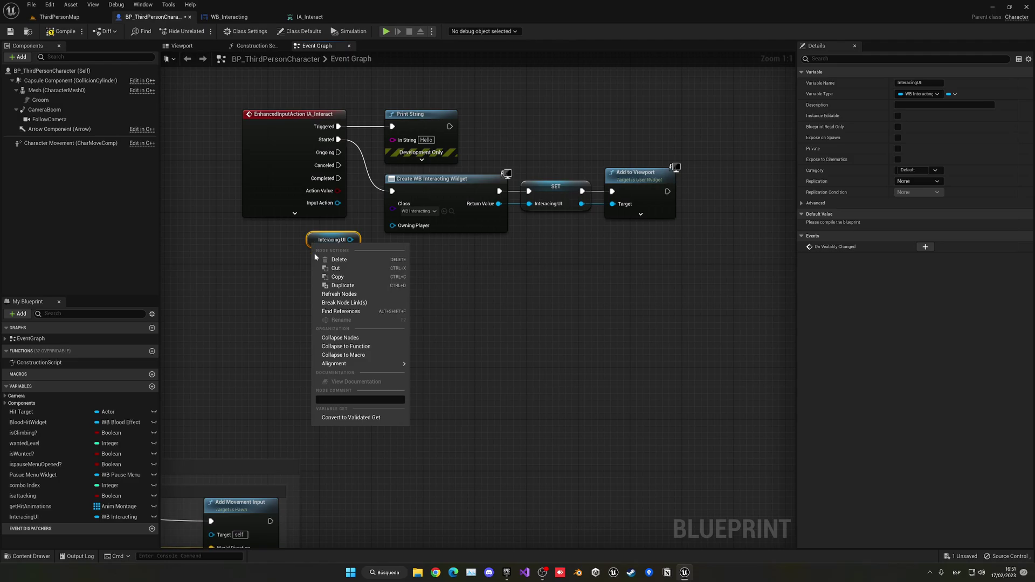
pyautogui.click(345, 417)
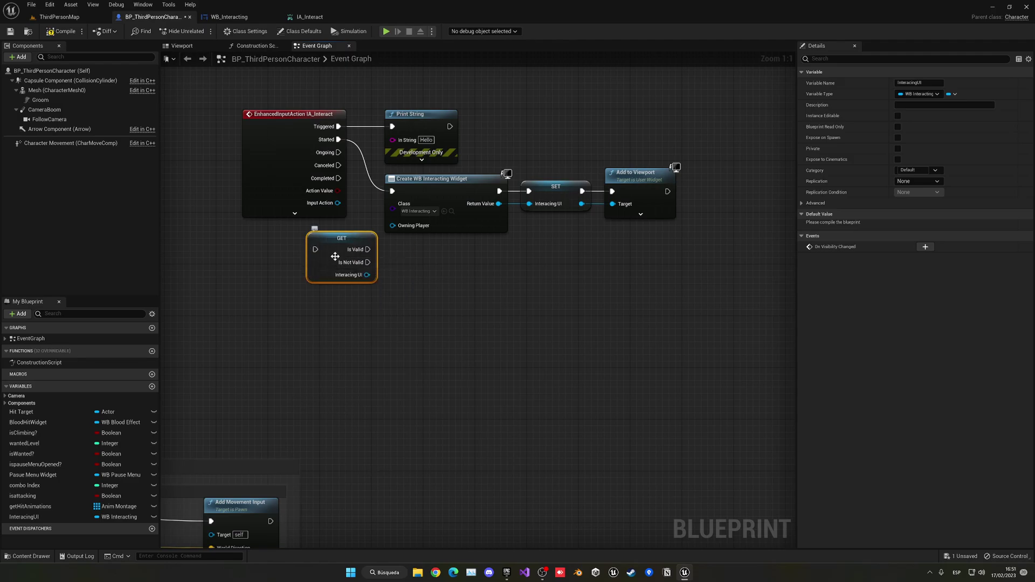
pyautogui.moveTo(333, 257); pyautogui.dragTo(378, 270)
pyautogui.moveTo(338, 179); pyautogui.dragTo(412, 270)
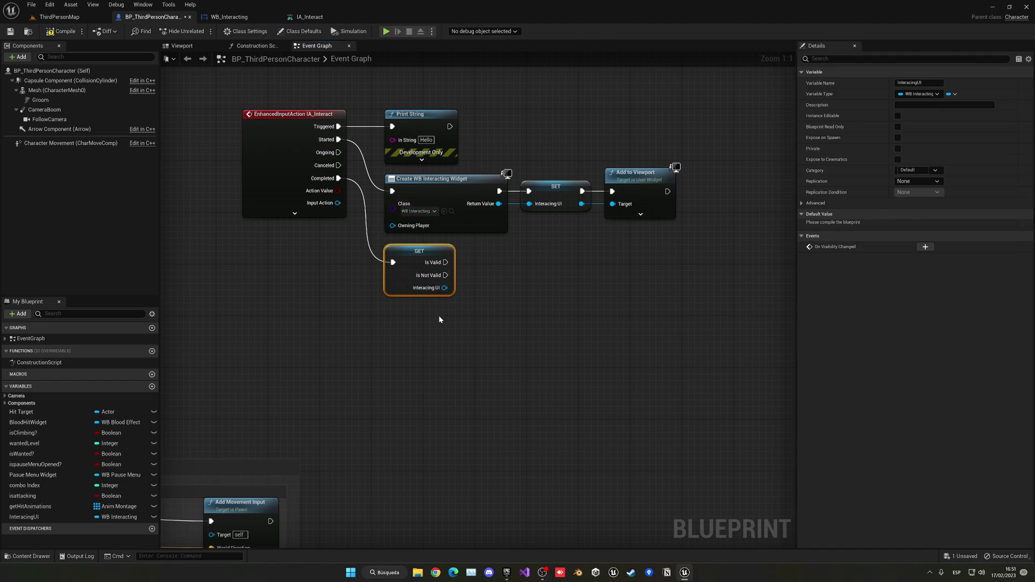
pyautogui.moveTo(438, 316); pyautogui.dragTo(404, 371, button='right')
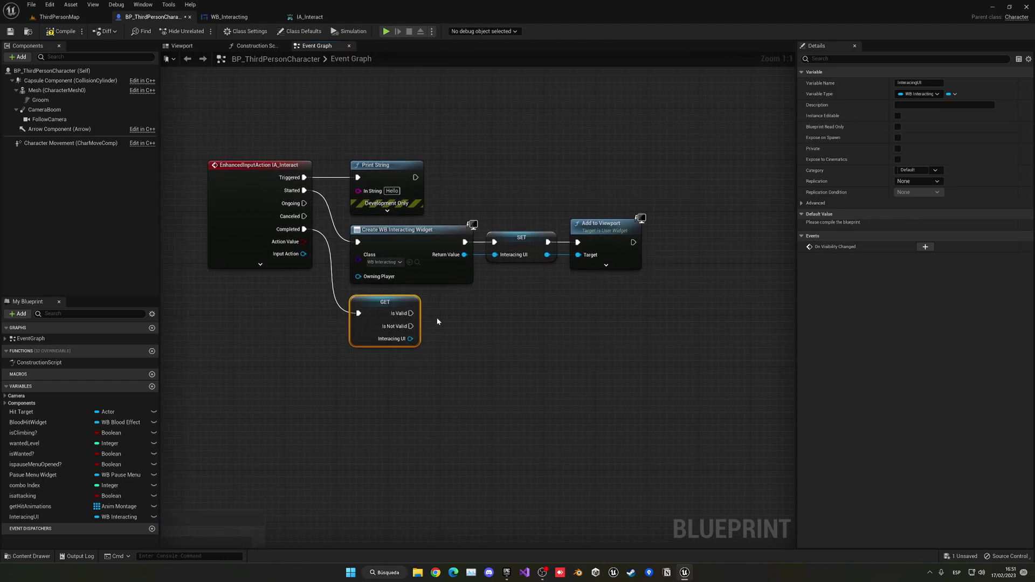
# - If valid, remove the widget from its parent, then clear InteracingUI with a Set node
pyautogui.moveTo(410, 338); pyautogui.dragTo(463, 306)
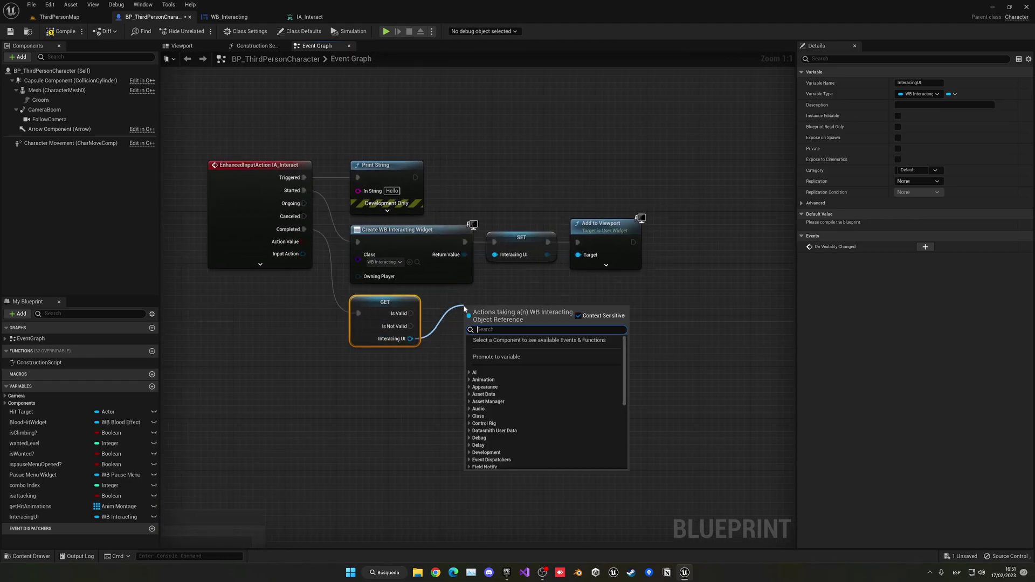
pyautogui.write('remo')
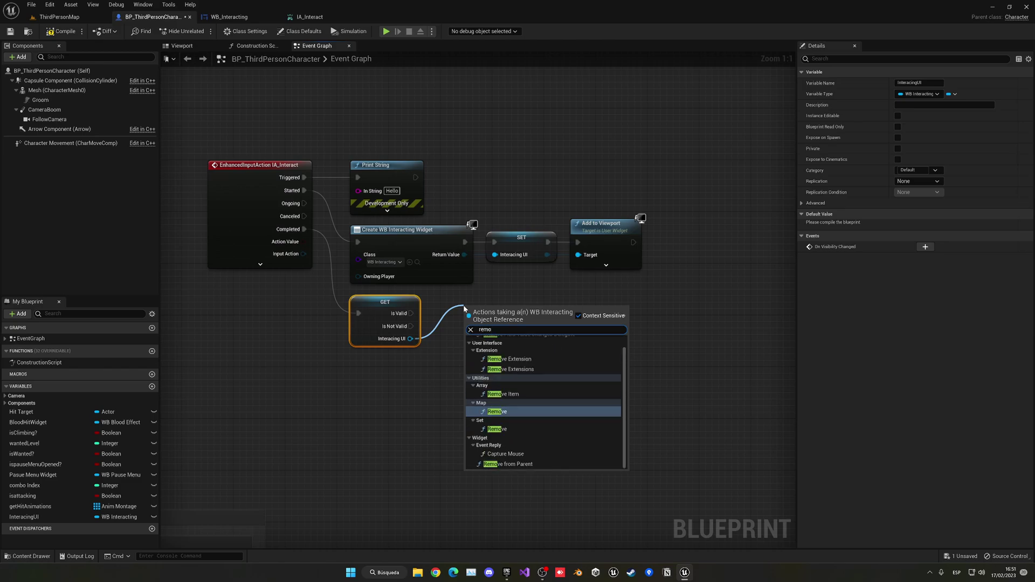
pyautogui.click(507, 463)
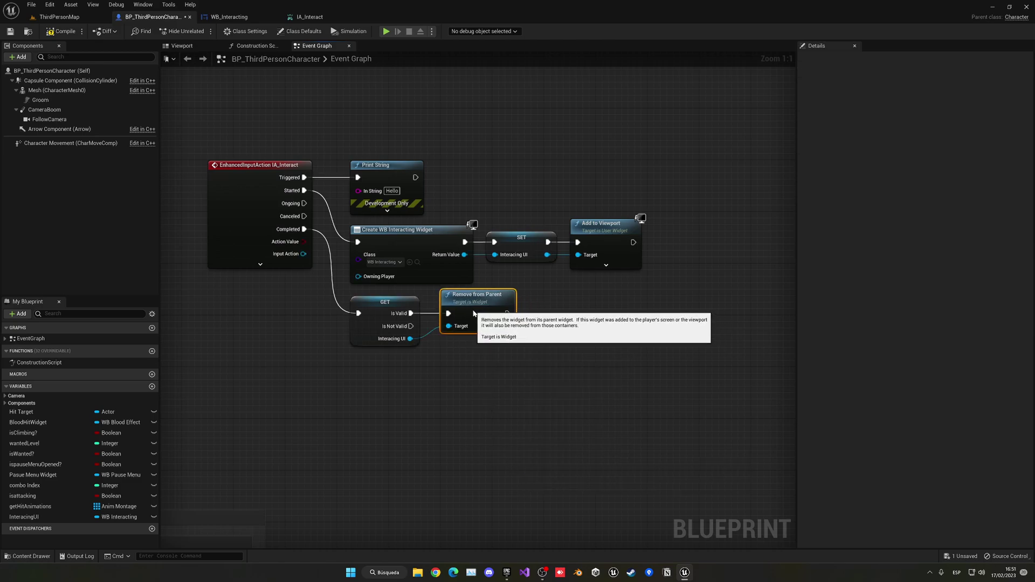
pyautogui.moveTo(474, 313); pyautogui.dragTo(412, 315, button='right')
pyautogui.moveTo(23, 517); pyautogui.dragTo(492, 314)
pyautogui.click(515, 331)
pyautogui.click(475, 395)
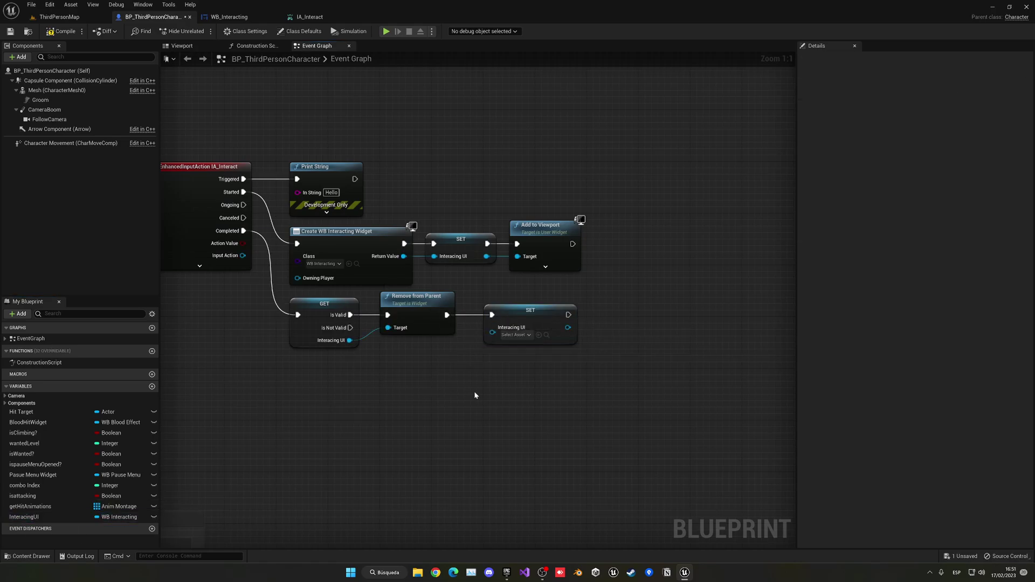
pyautogui.moveTo(475, 394); pyautogui.dragTo(557, 406, button='right')
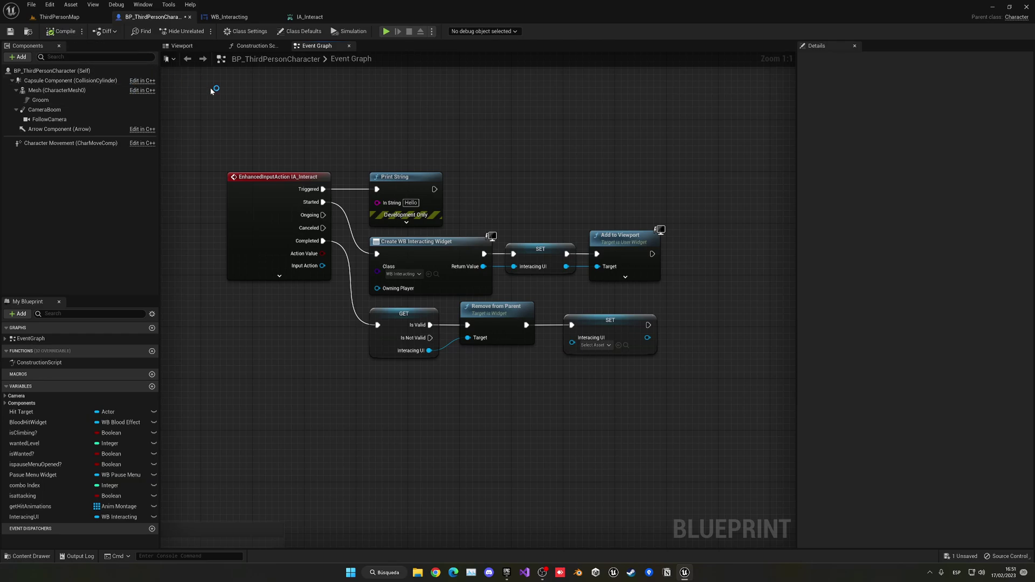
pyautogui.click(60, 16)
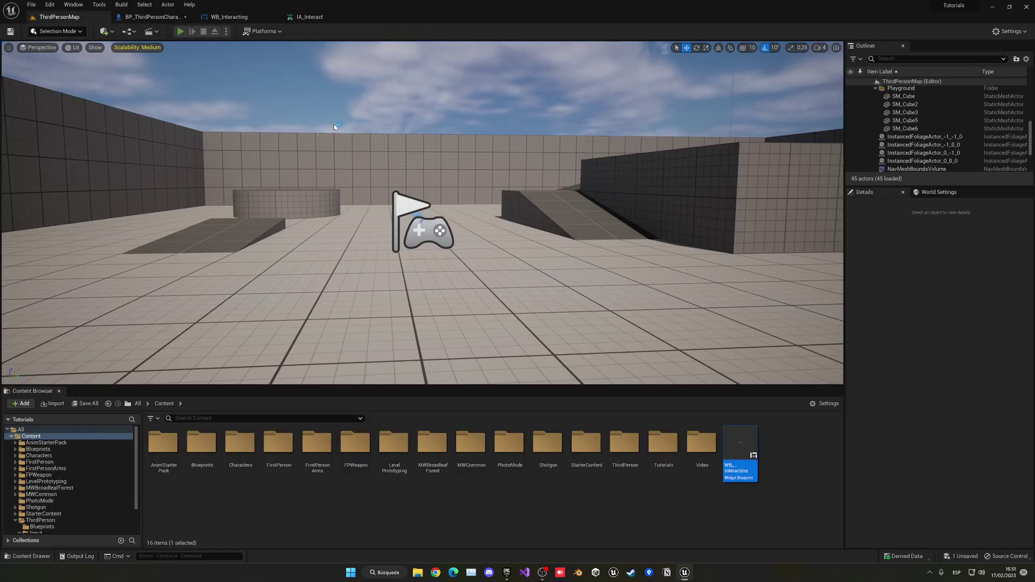
pyautogui.hotkey('alt', 'p')
pyautogui.press('e')
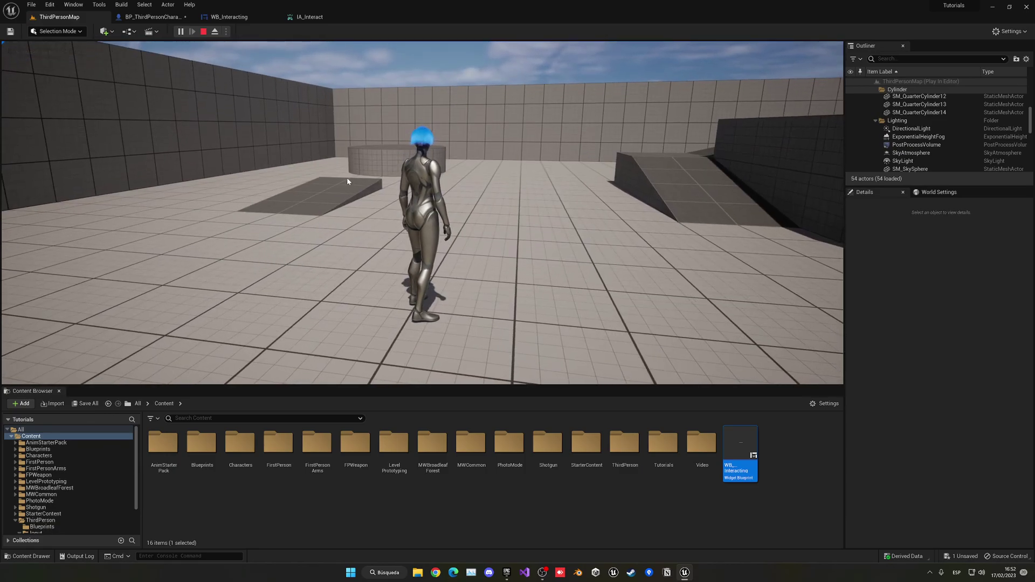
pyautogui.press('Escape')
pyautogui.click(153, 17)
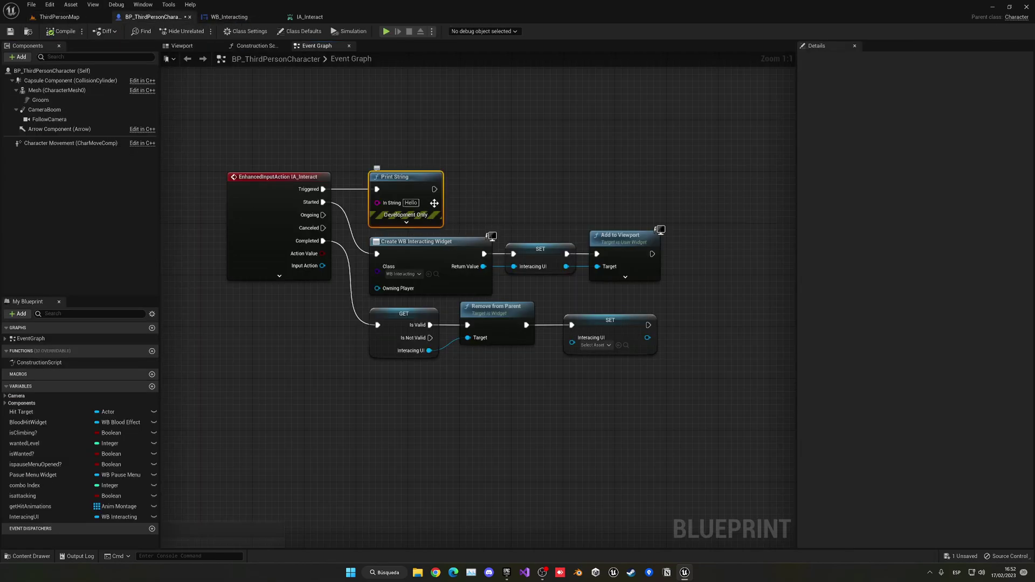
# - Add a Jump node after Print String on the Triggered path
pyautogui.moveTo(434, 189); pyautogui.dragTo(478, 172)
pyautogui.write('jump')
pyautogui.press('Return')
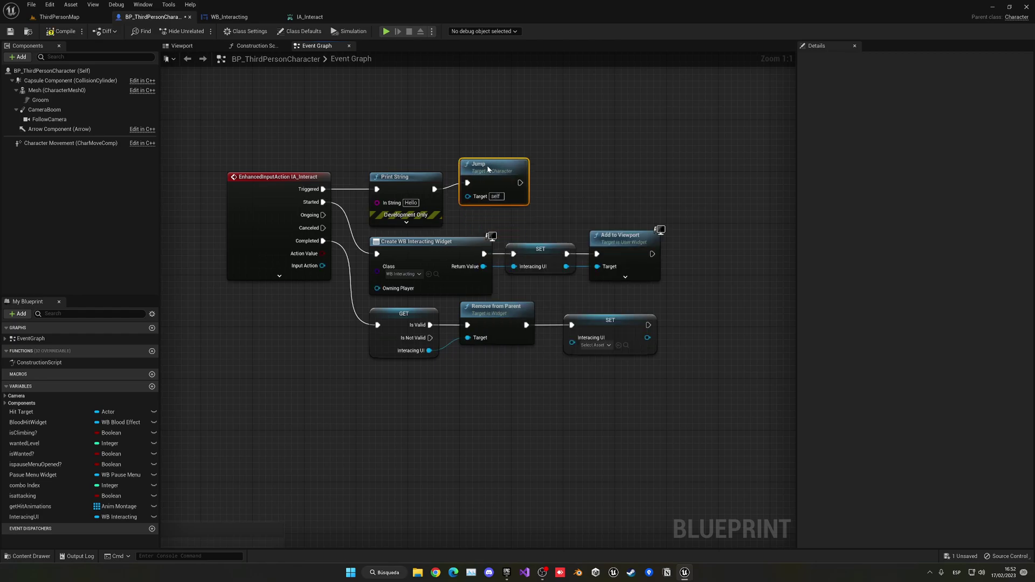
# - Play ThirdPersonMap, test interacting and jumping, then stop the session
pyautogui.click(57, 17)
pyautogui.click(181, 32)
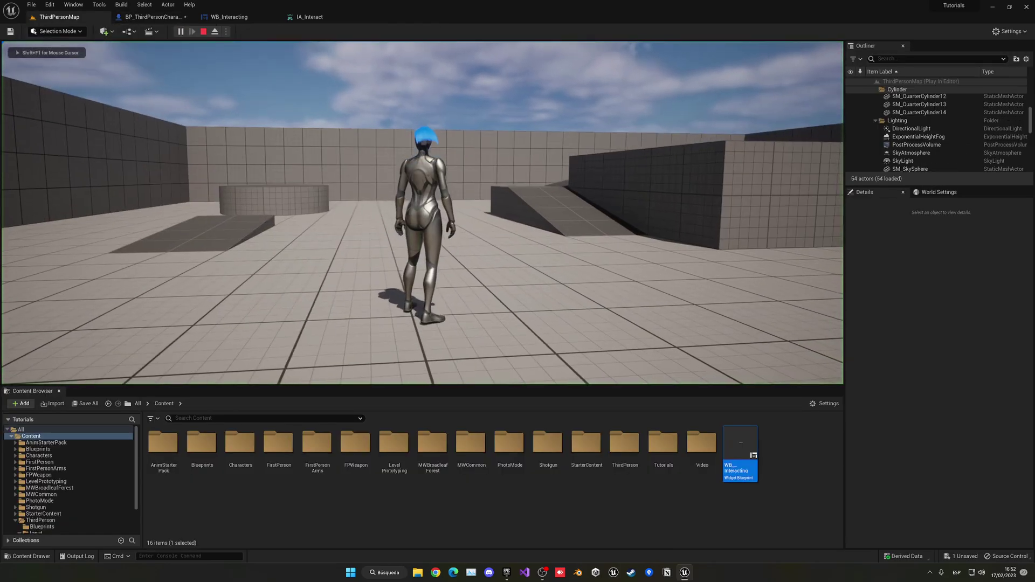
pyautogui.press('e')
pyautogui.press('space')
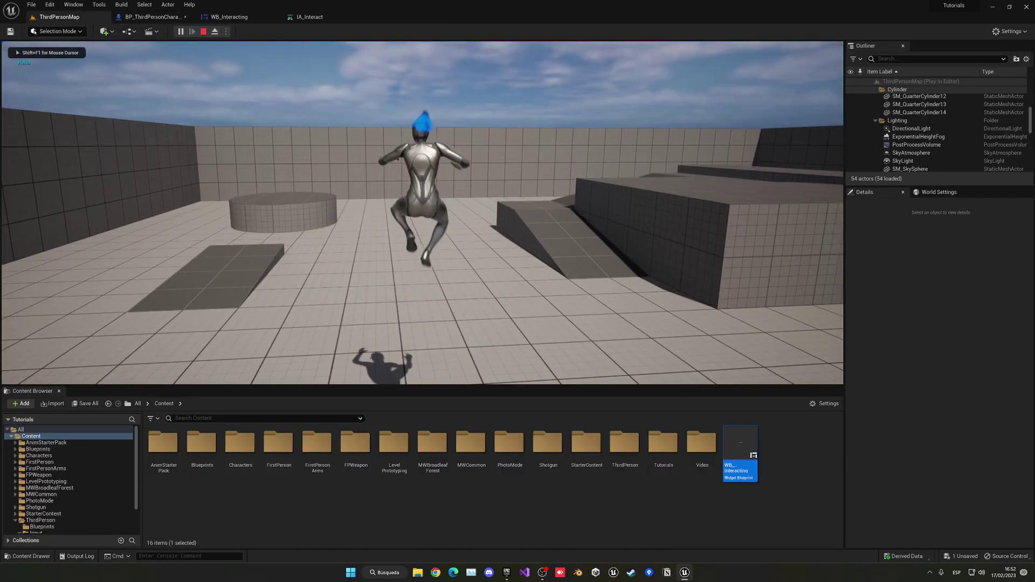
pyautogui.press('Escape')
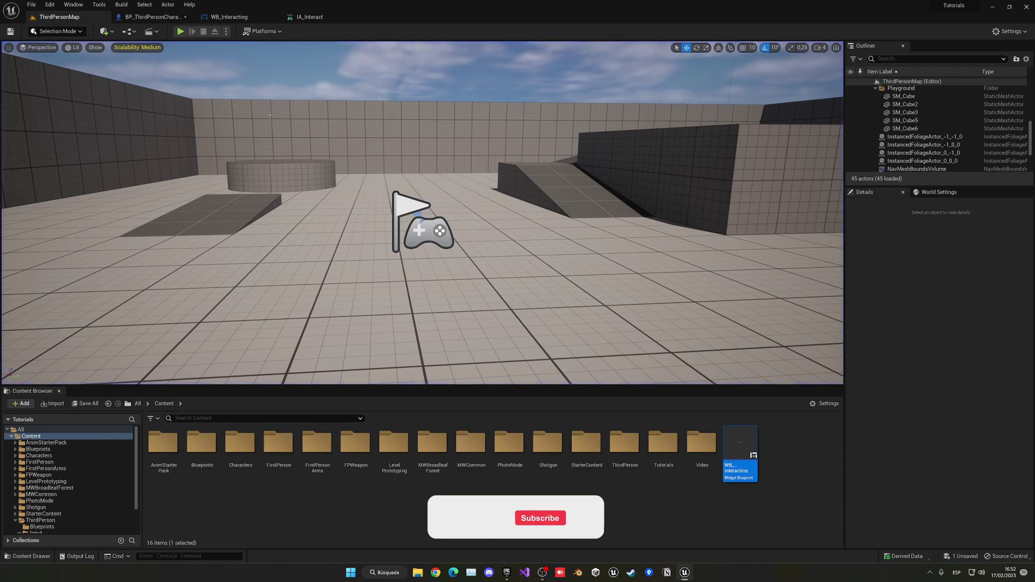
# - Return to BP_ThirdPersonCharacter's Event Graph showing the finished interact logic
pyautogui.click(151, 16)
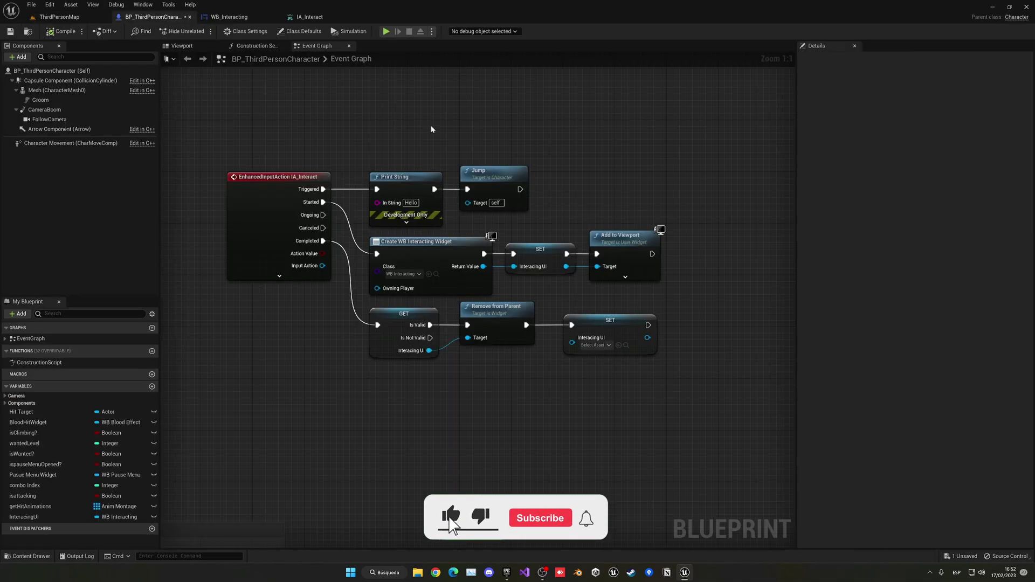